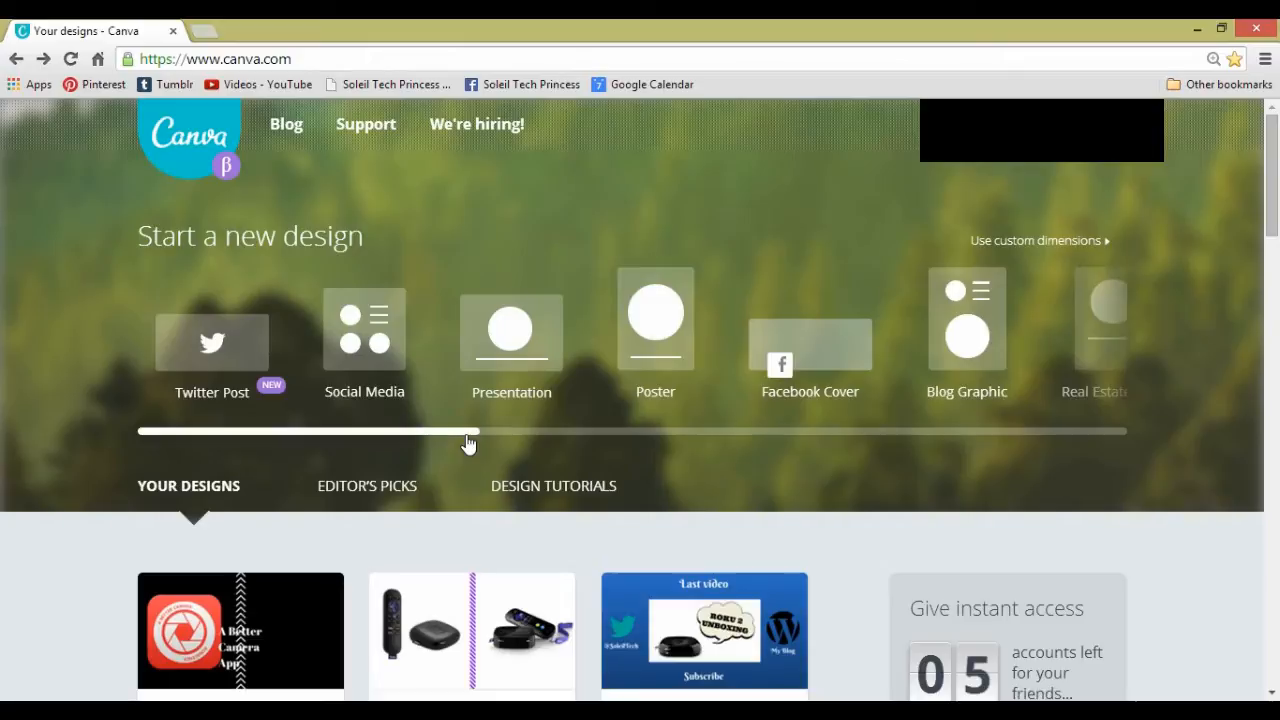
- Create a new blank design with custom dimensions of 1280 × 720 px
drag(467, 443, 715, 443)
drag(519, 443, 437, 440)
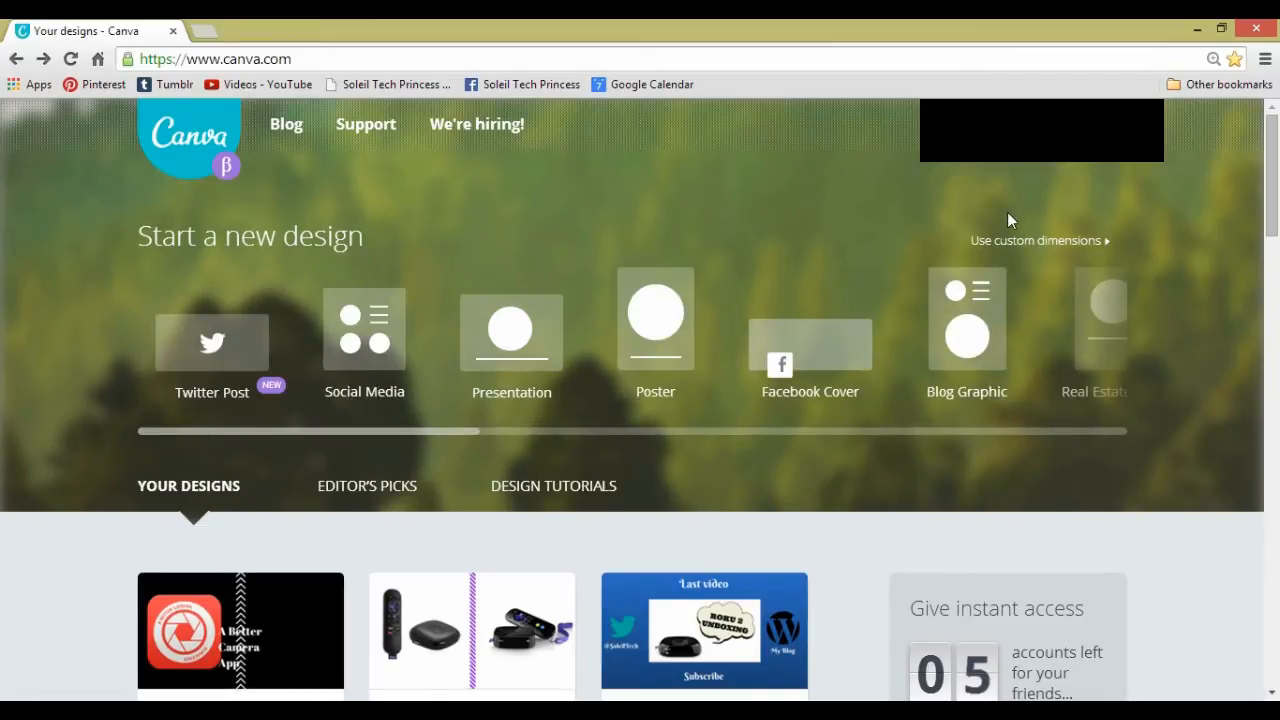
click(1027, 244)
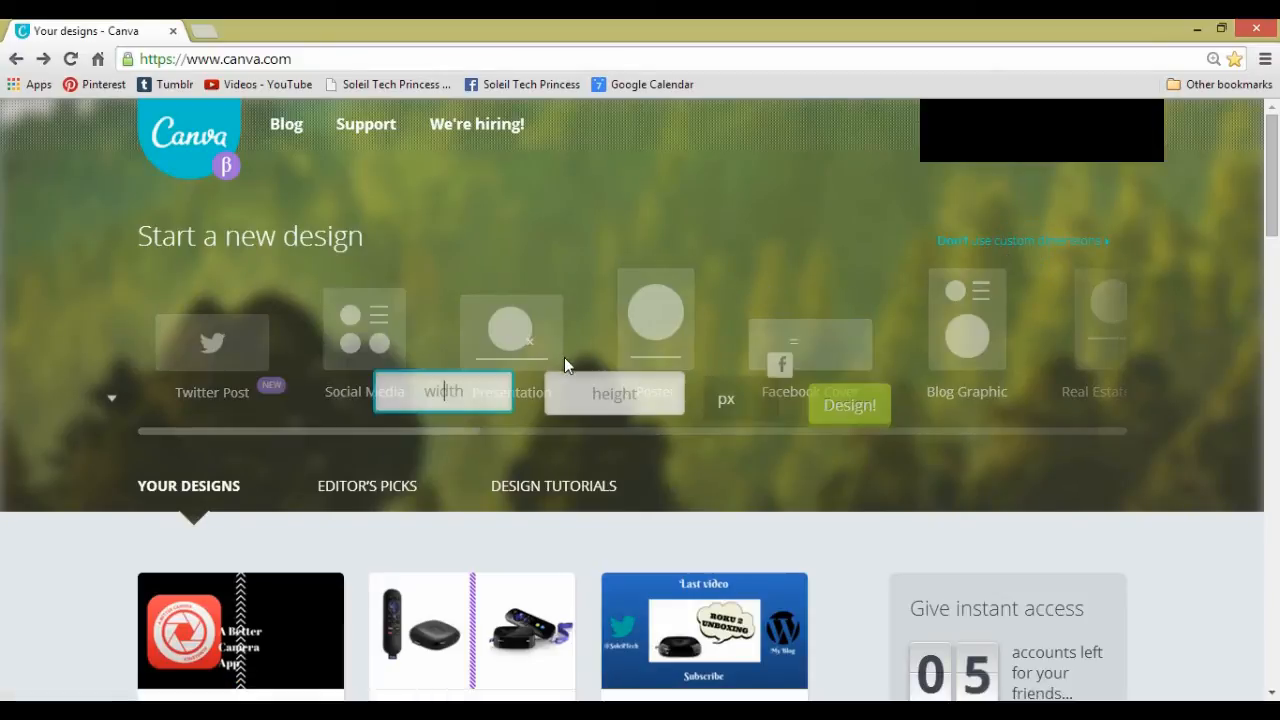
text(1280)
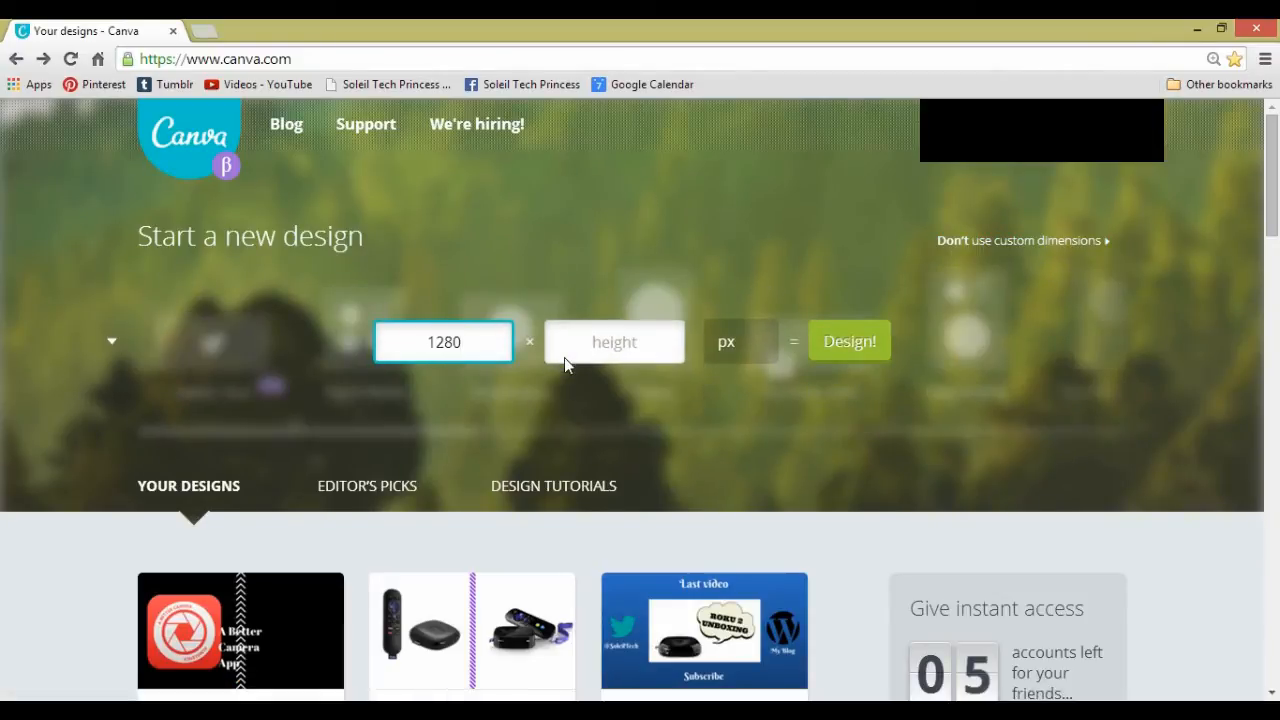
key(Tab)
text(720)
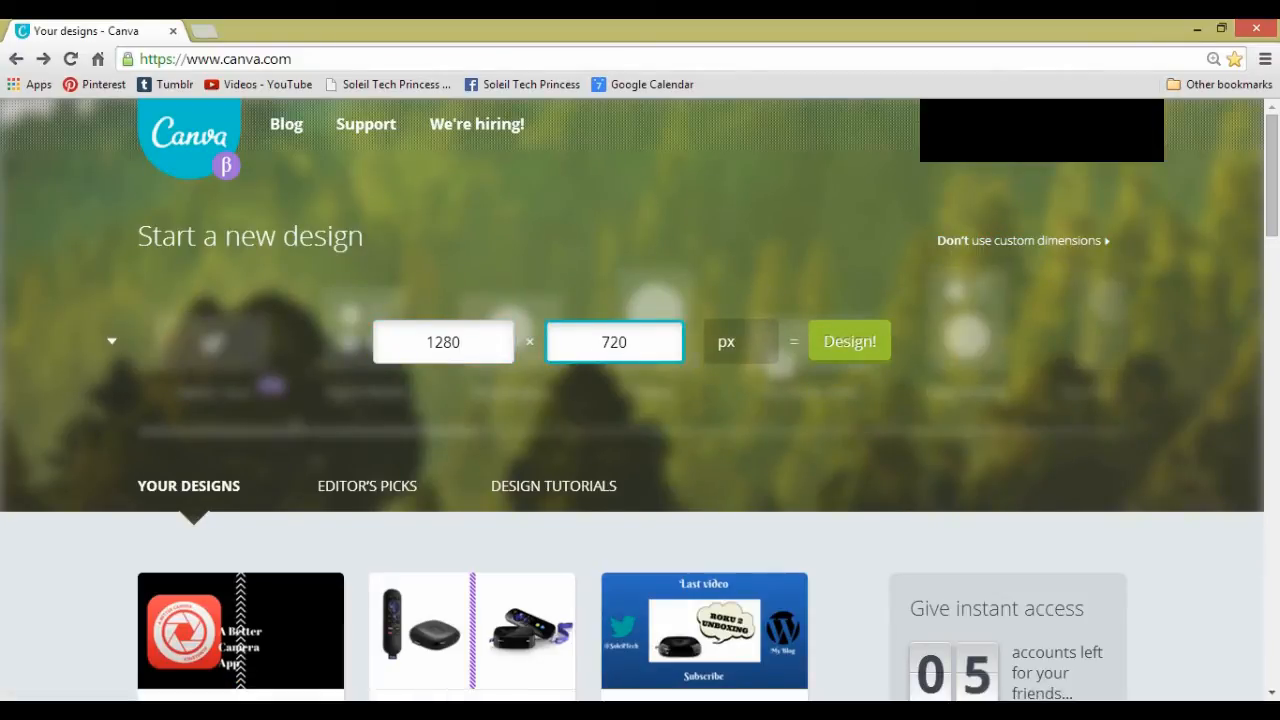
click(830, 366)
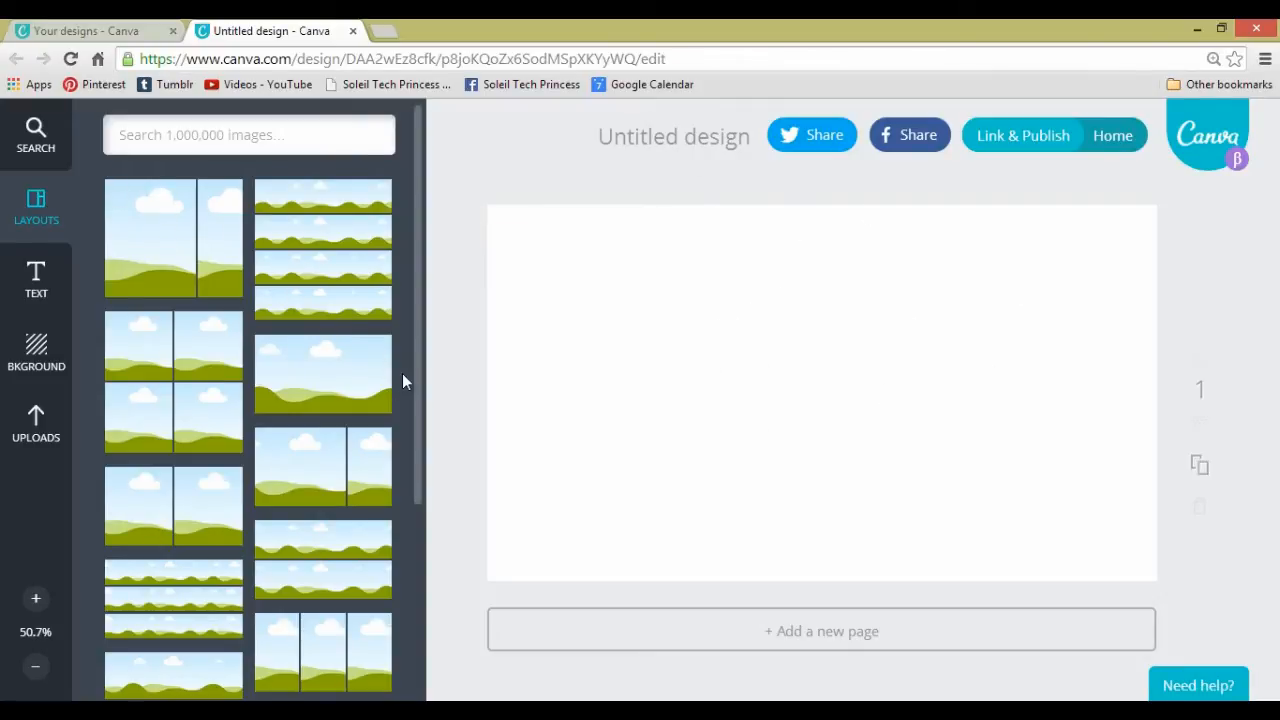
- Browse the available layouts and apply the grid with four equal image cells to the blank page
drag(418, 387, 429, 629)
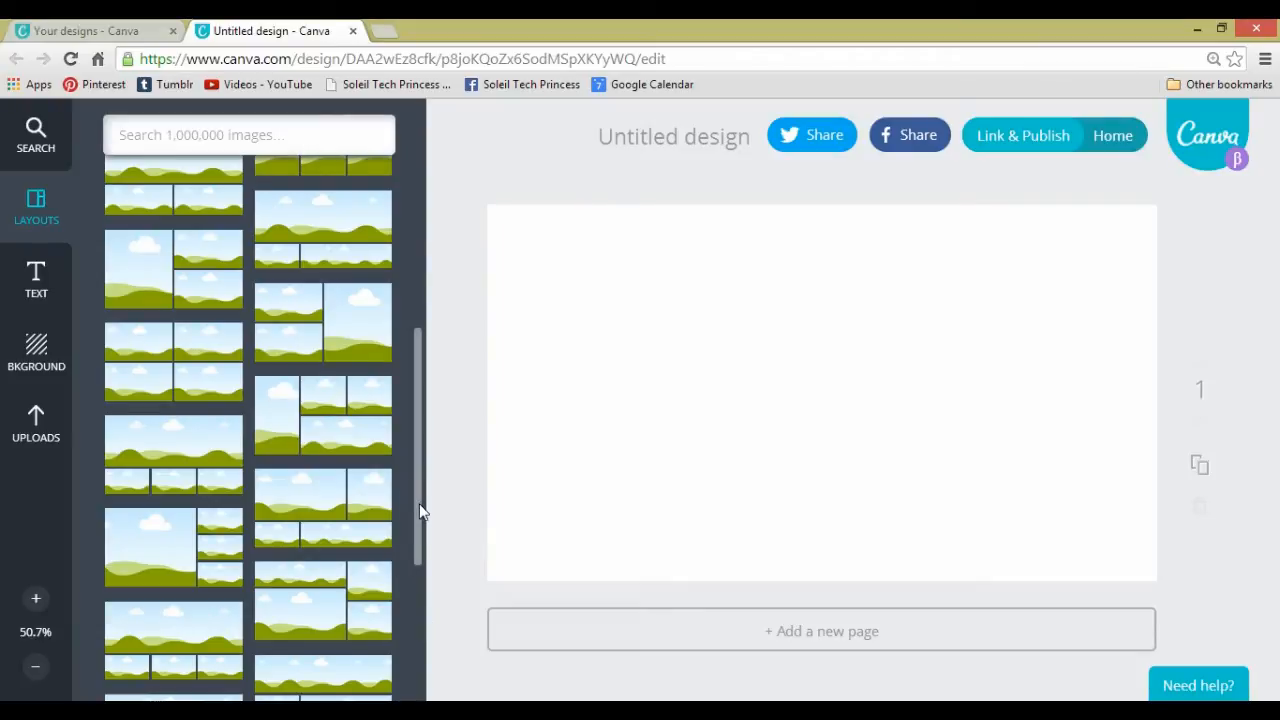
drag(421, 510, 417, 571)
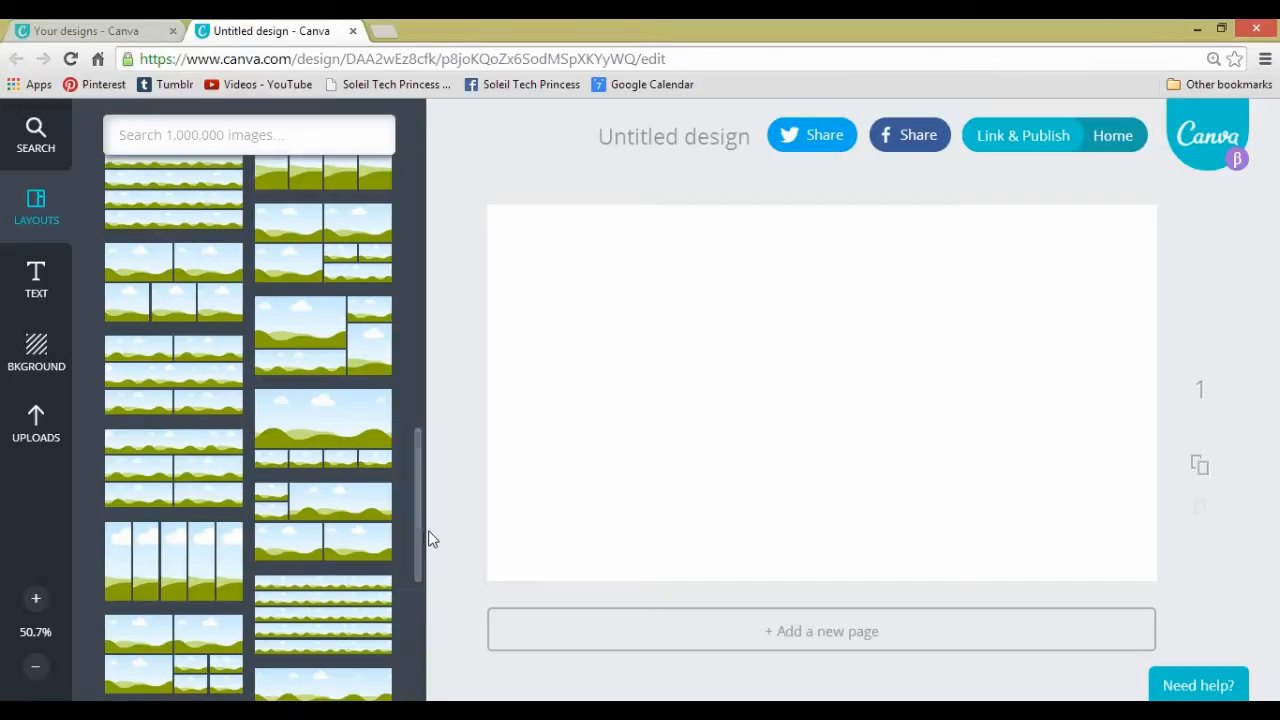
drag(420, 523, 406, 227)
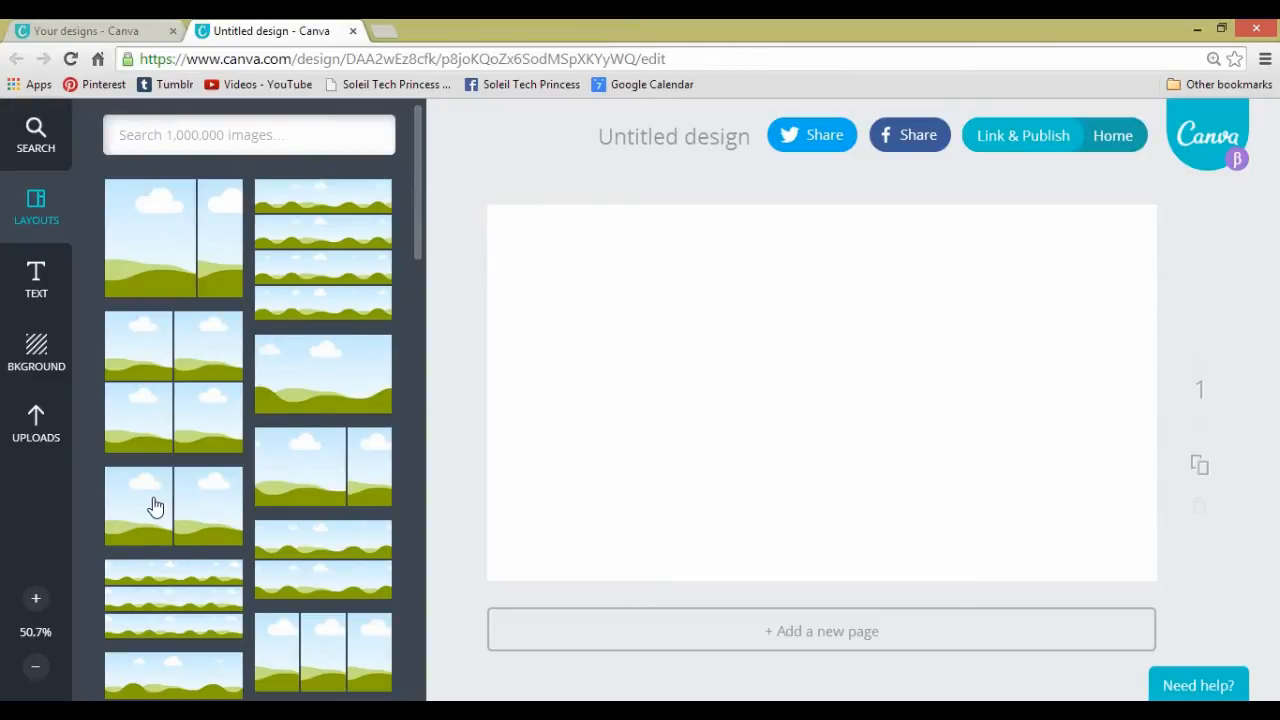
drag(414, 248, 403, 477)
click(188, 432)
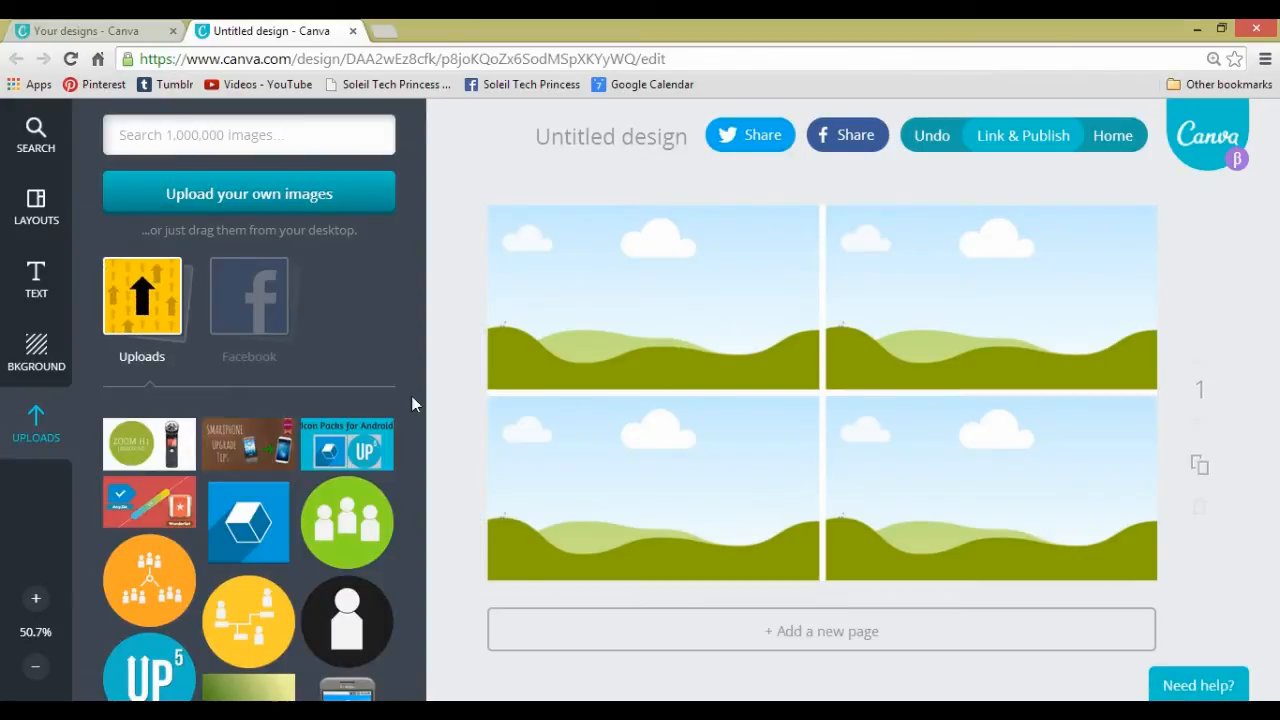
- Fill the four grid cells with the uploaded Icon Packs, Smartphone Upgrade Tips, Zoom H1 Unboxing and Any.Do vs Wunderlist thumbnails
drag(355, 440, 650, 290)
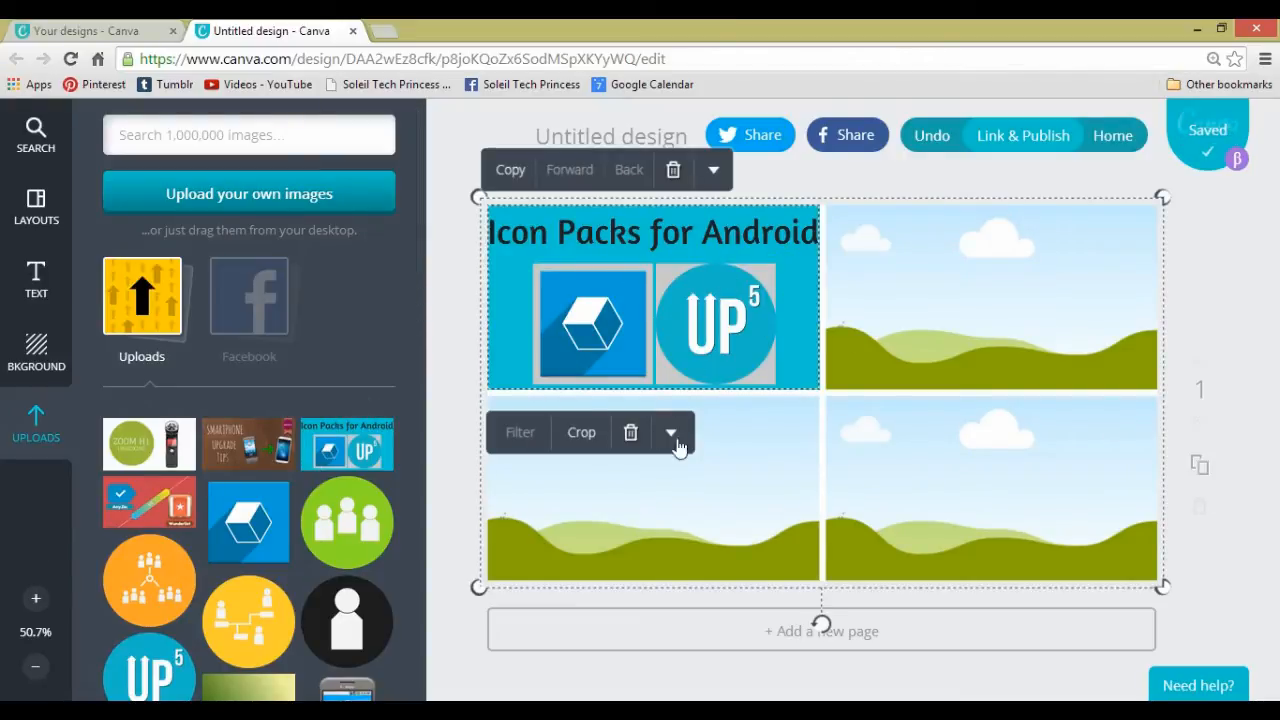
drag(243, 438, 934, 271)
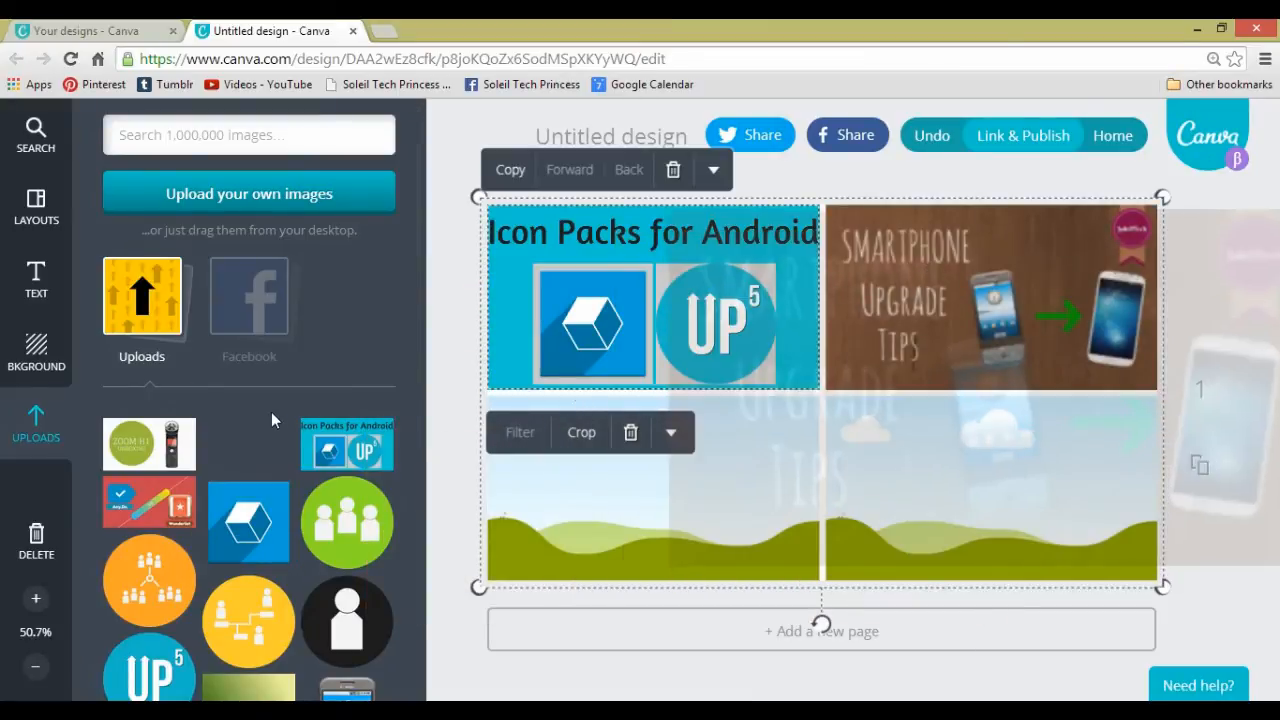
drag(150, 445, 571, 457)
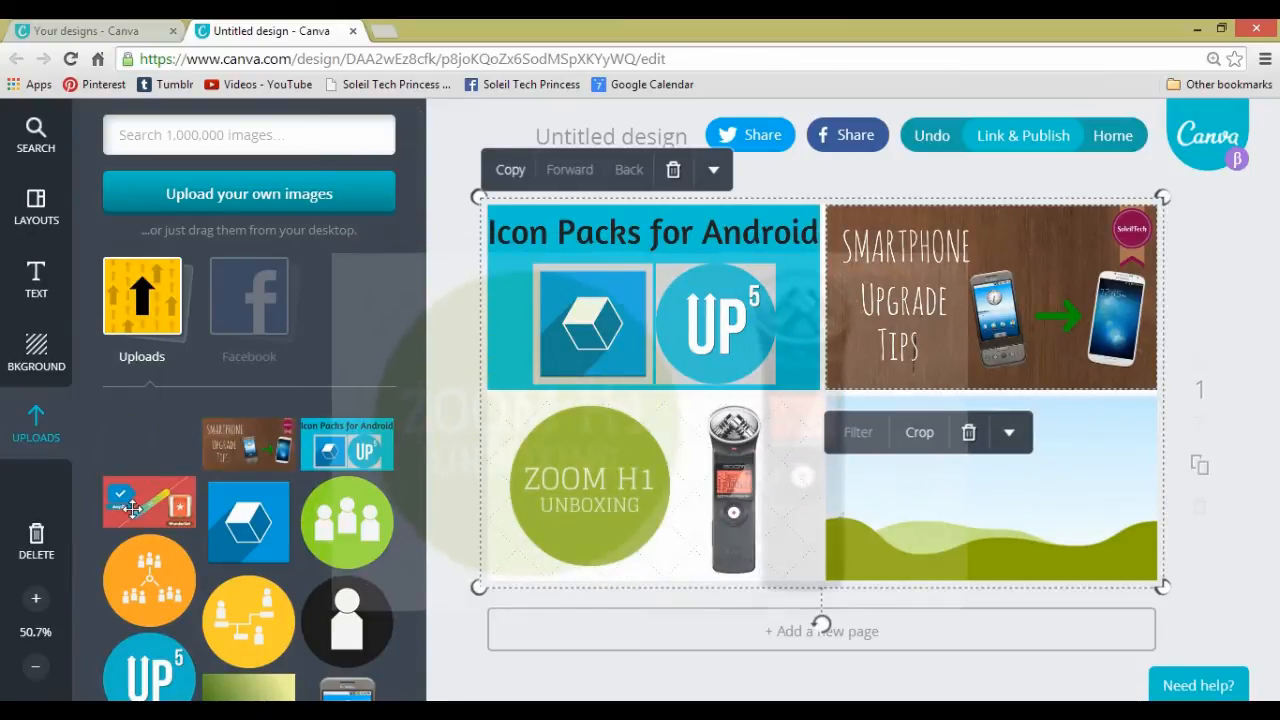
drag(149, 505, 908, 490)
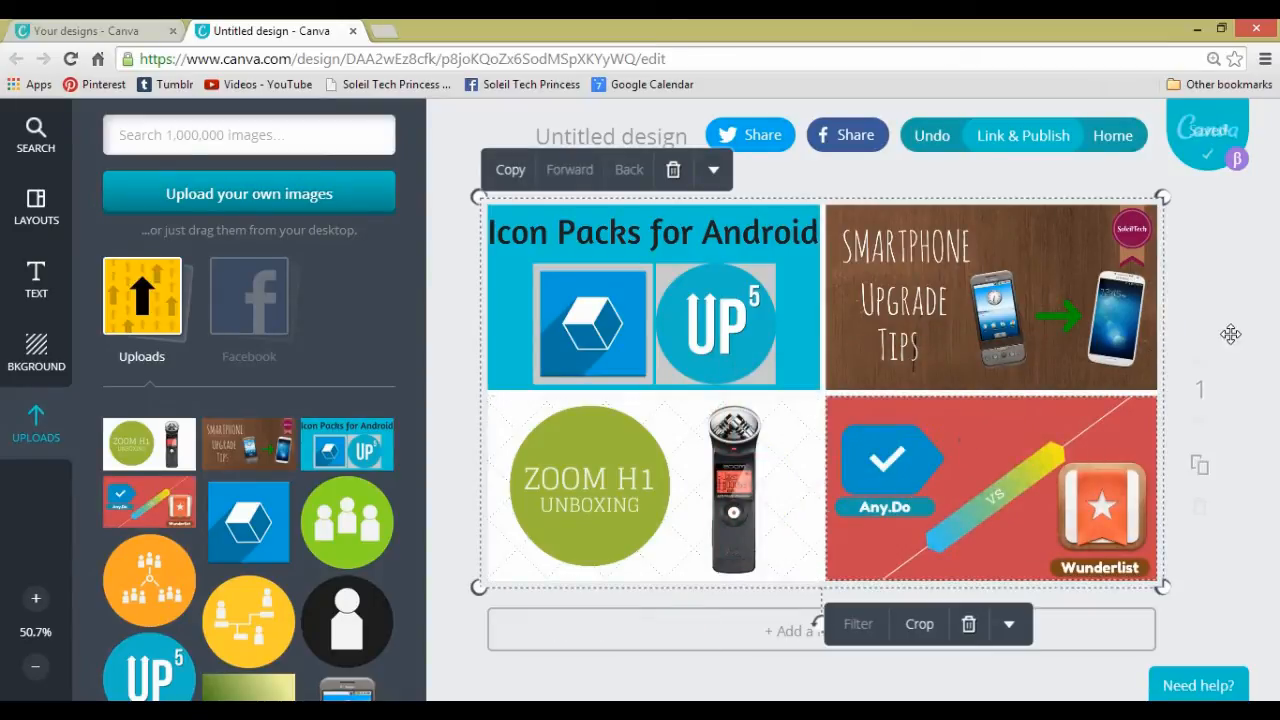
click(1200, 340)
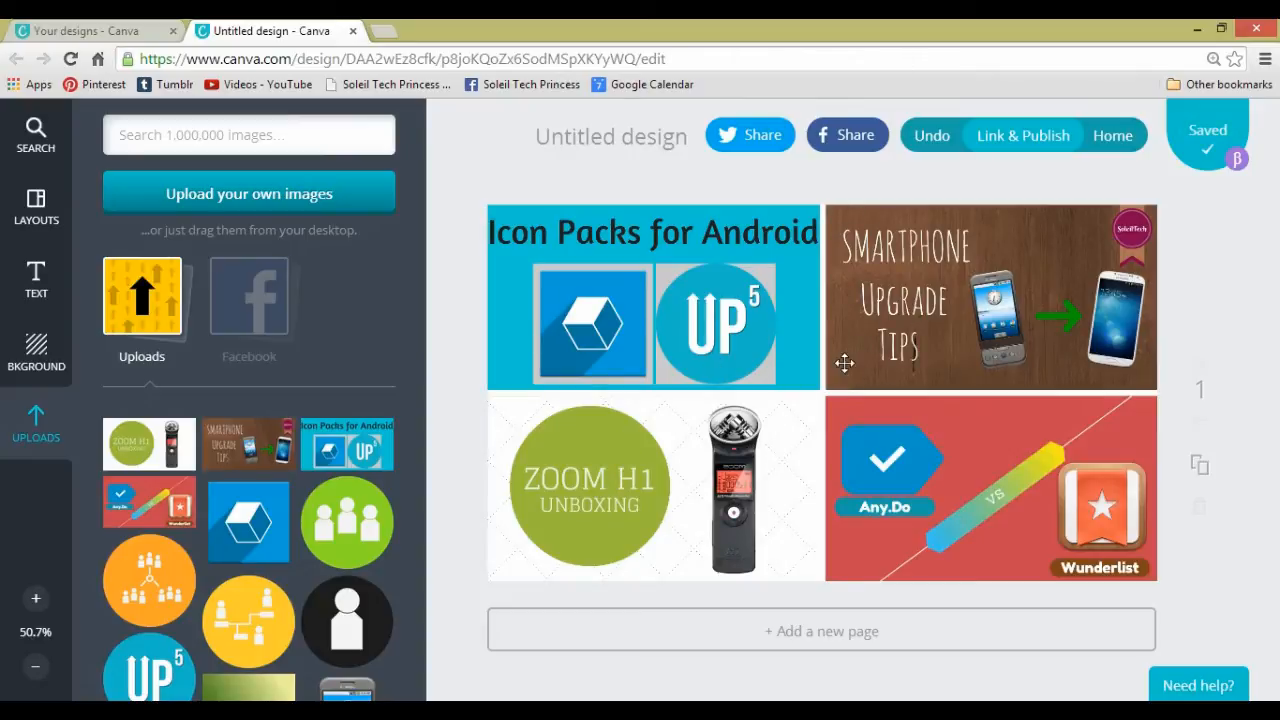
- Fade the whole image grid by setting its transparency to about 59
click(665, 234)
click(880, 190)
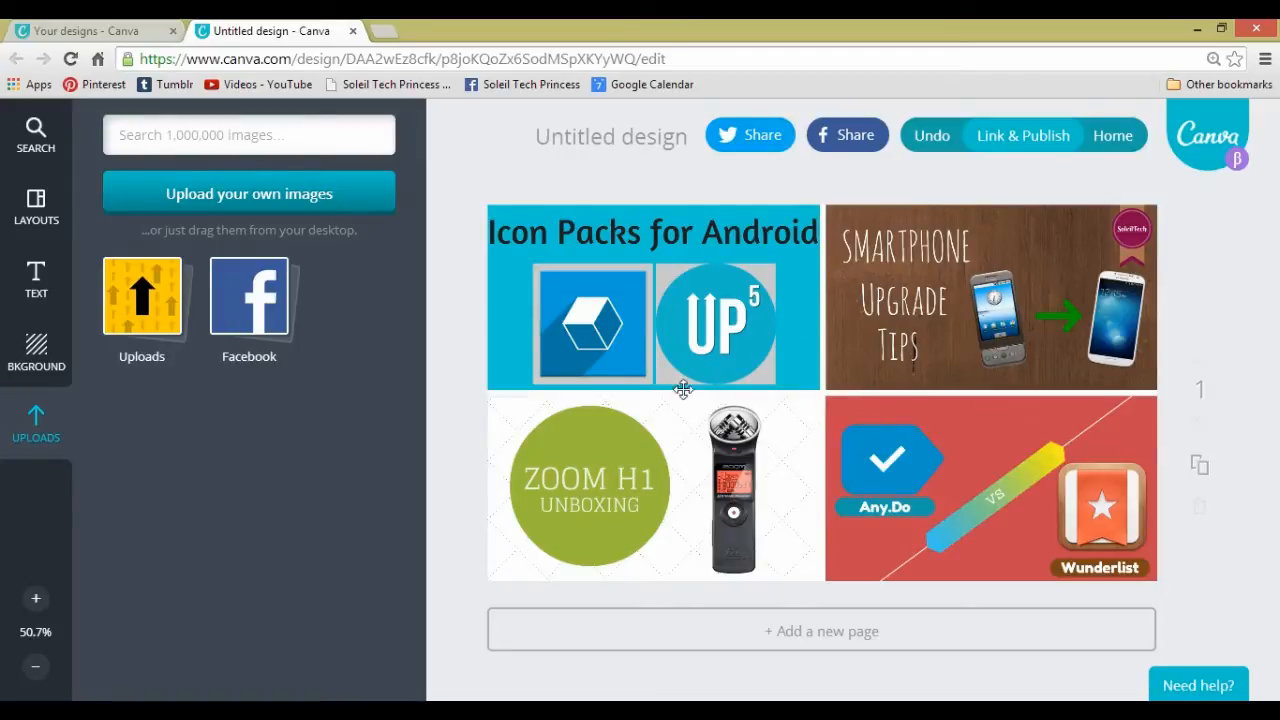
click(752, 274)
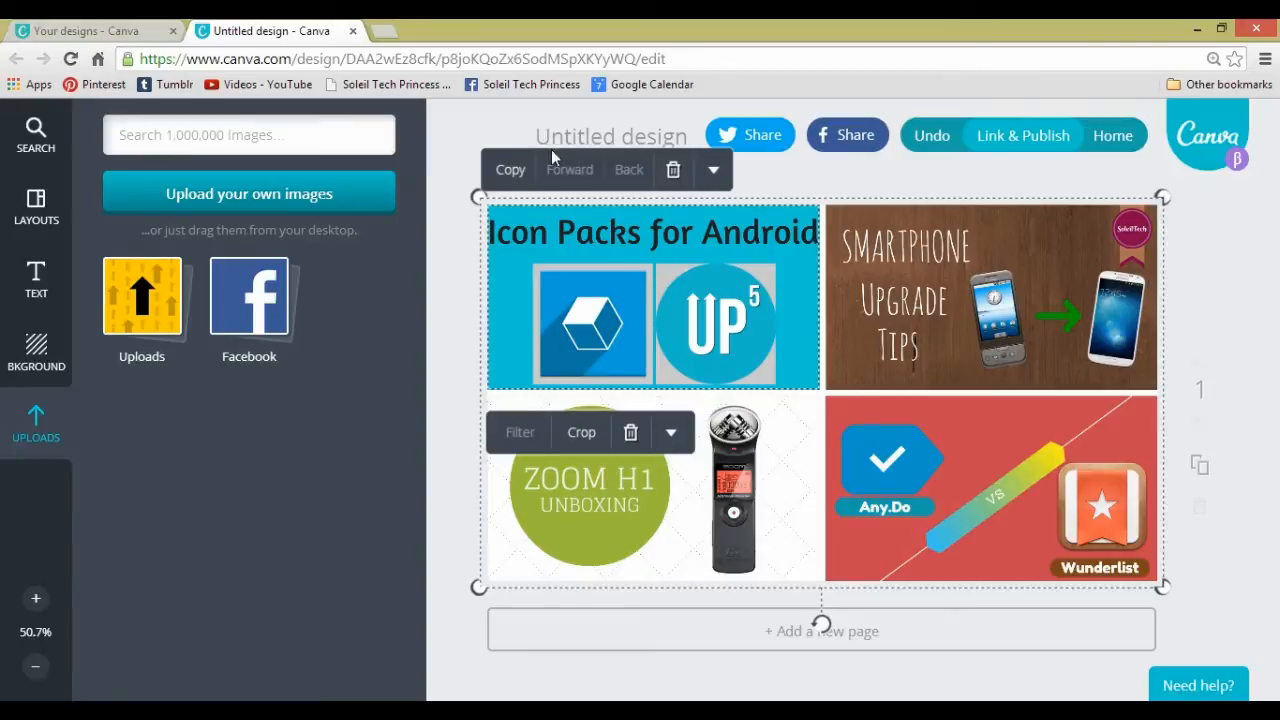
click(714, 172)
click(695, 248)
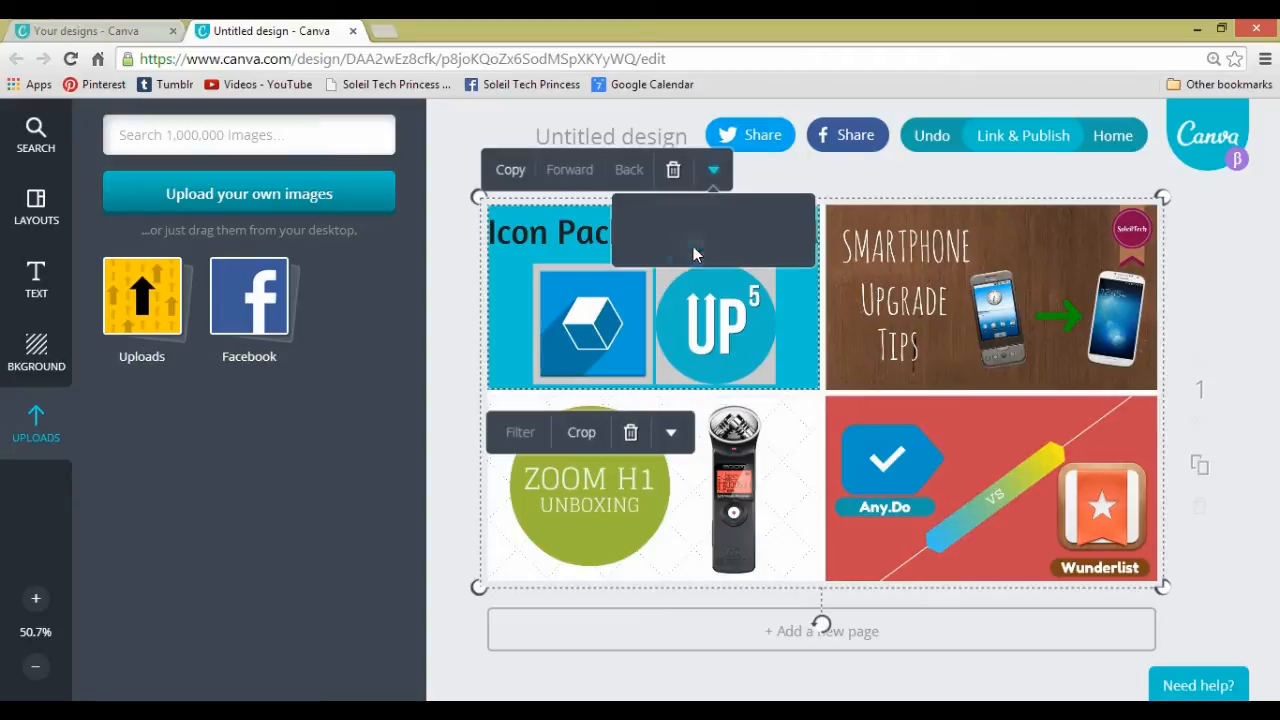
drag(810, 222, 766, 228)
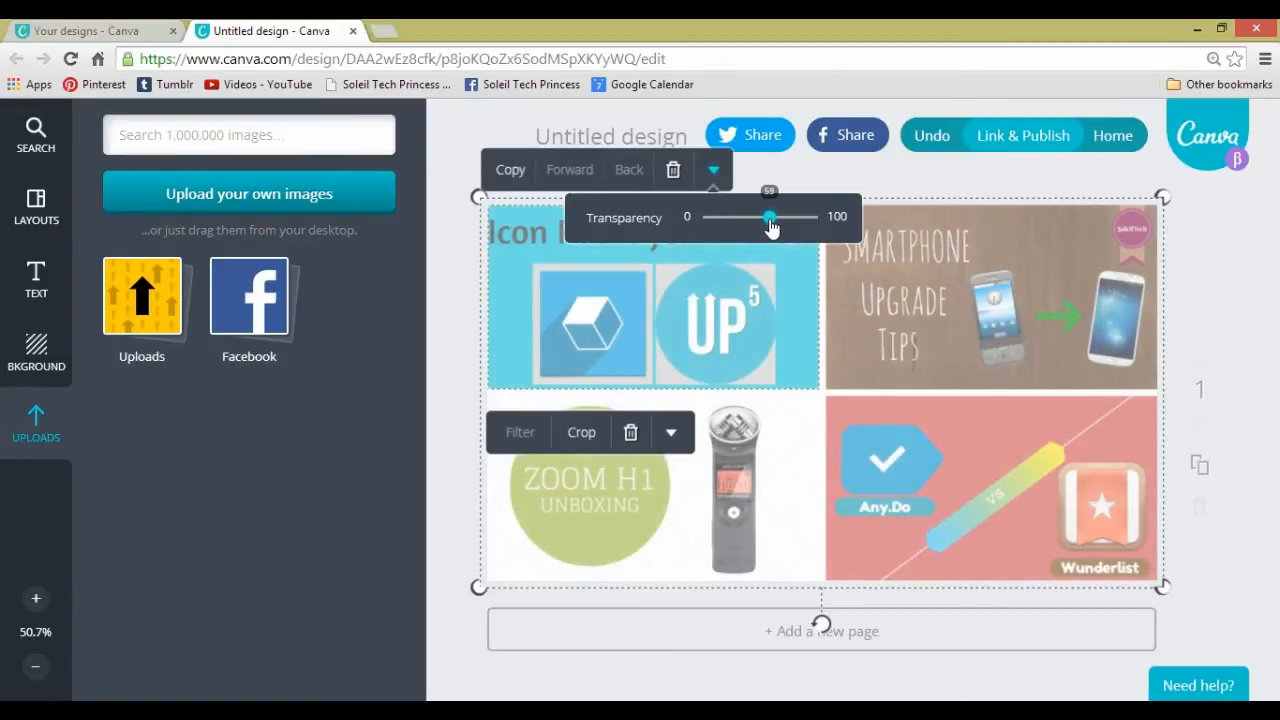
drag(771, 228, 769, 228)
click(1244, 250)
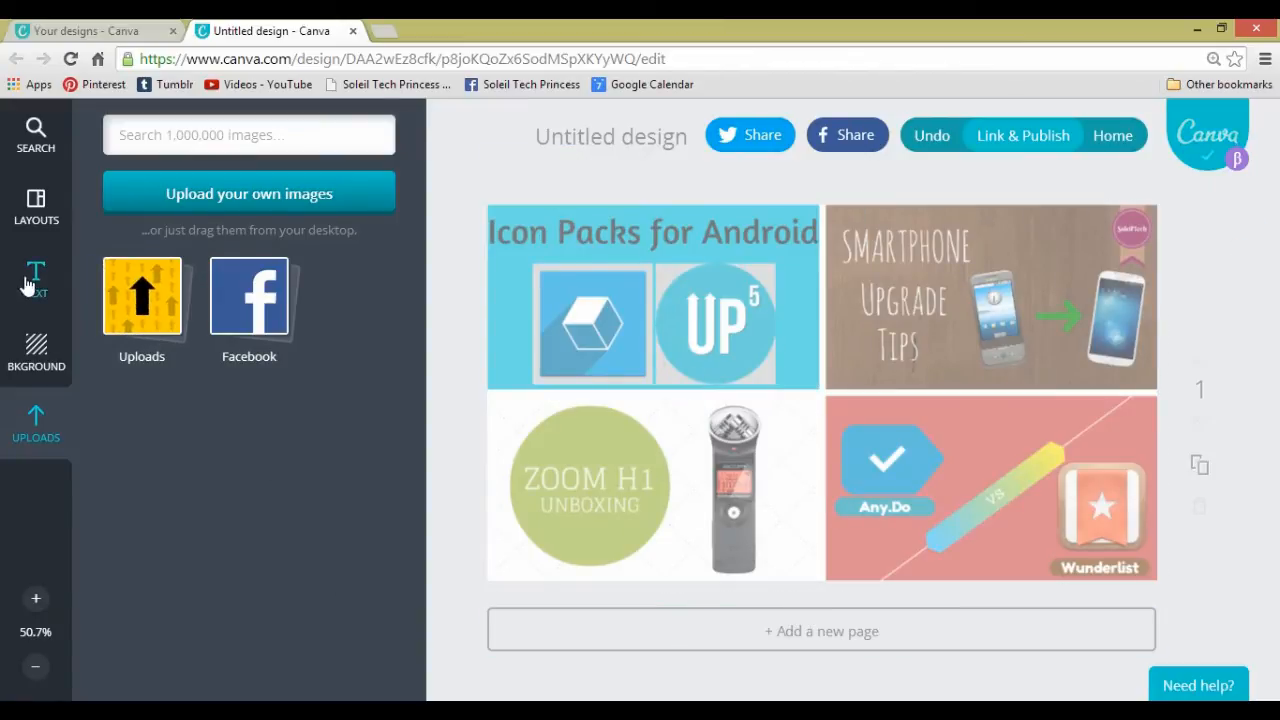
- Add a heading text box to the page with the text "DESIGN"
click(167, 301)
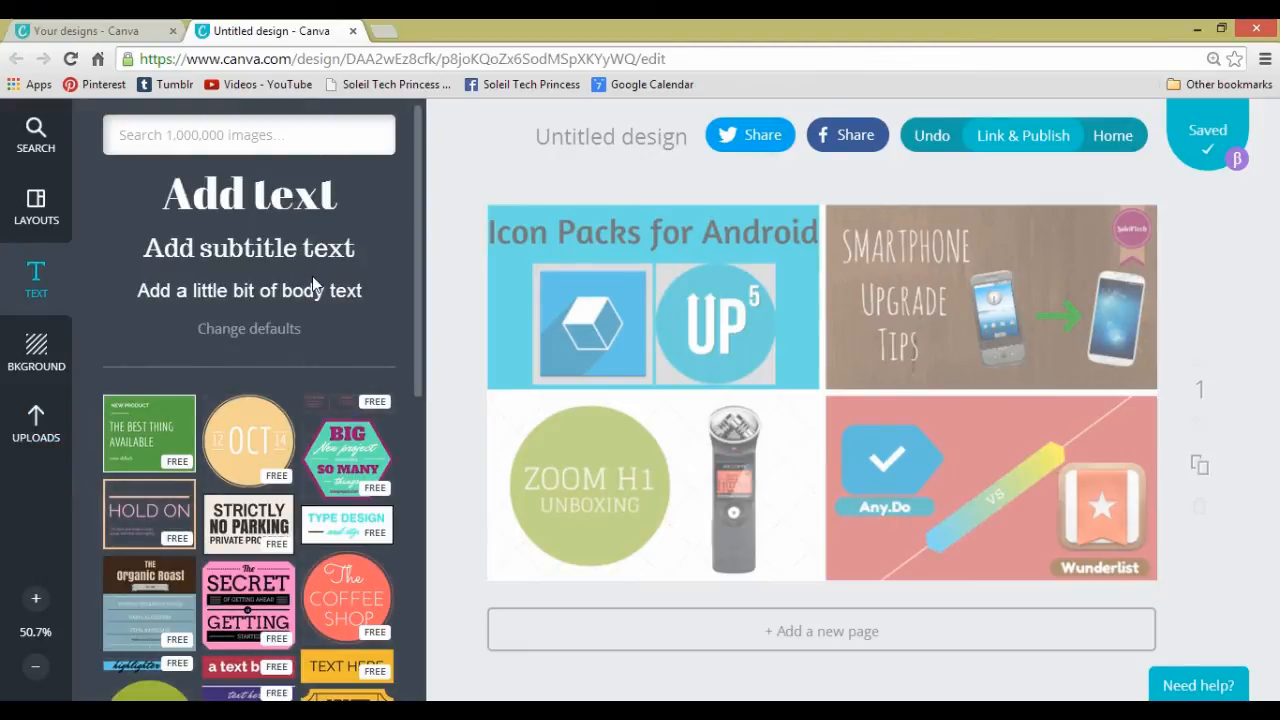
click(290, 213)
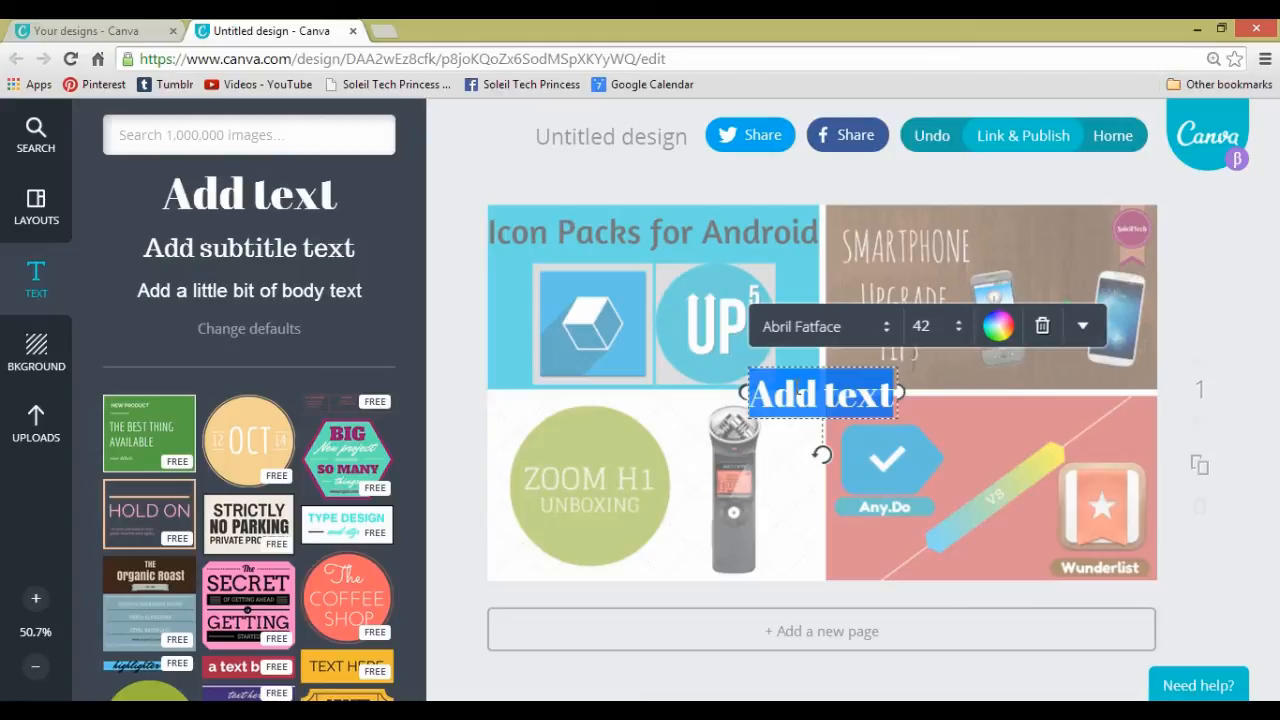
text(DSON)
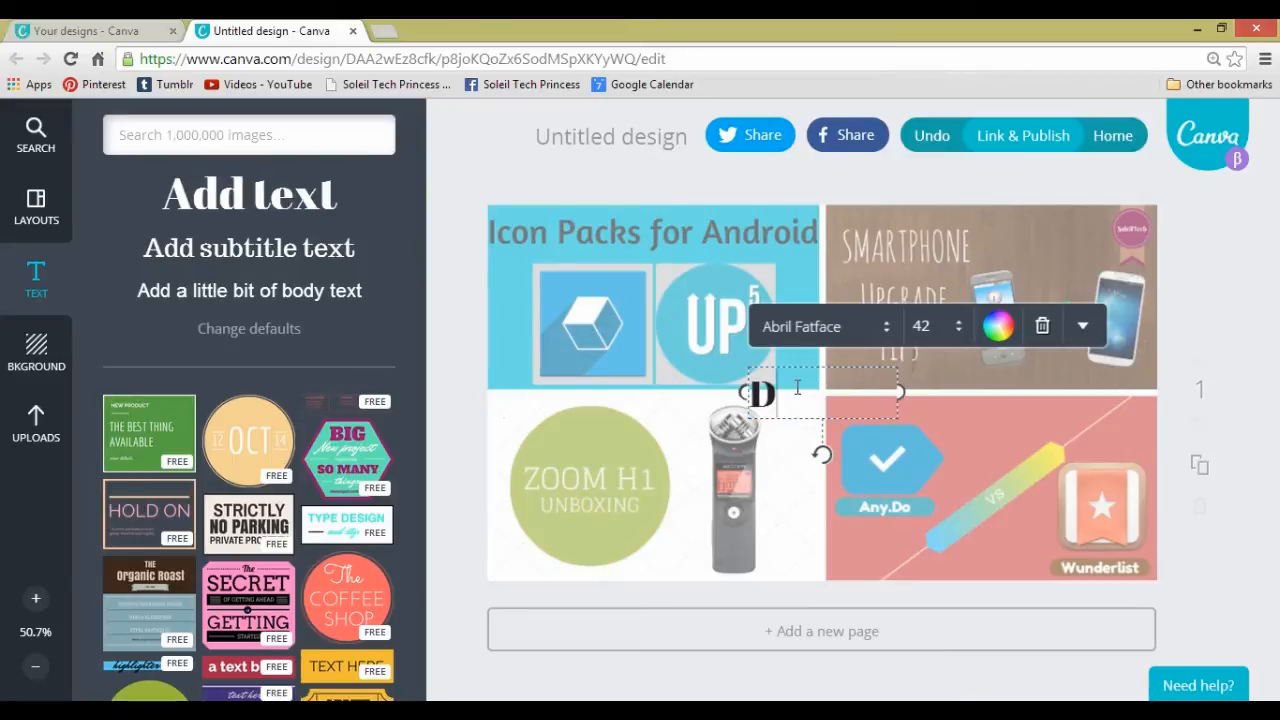
key(BackSpace)
key(BackSpace)
key(BackSpace)
text(ESIGN)
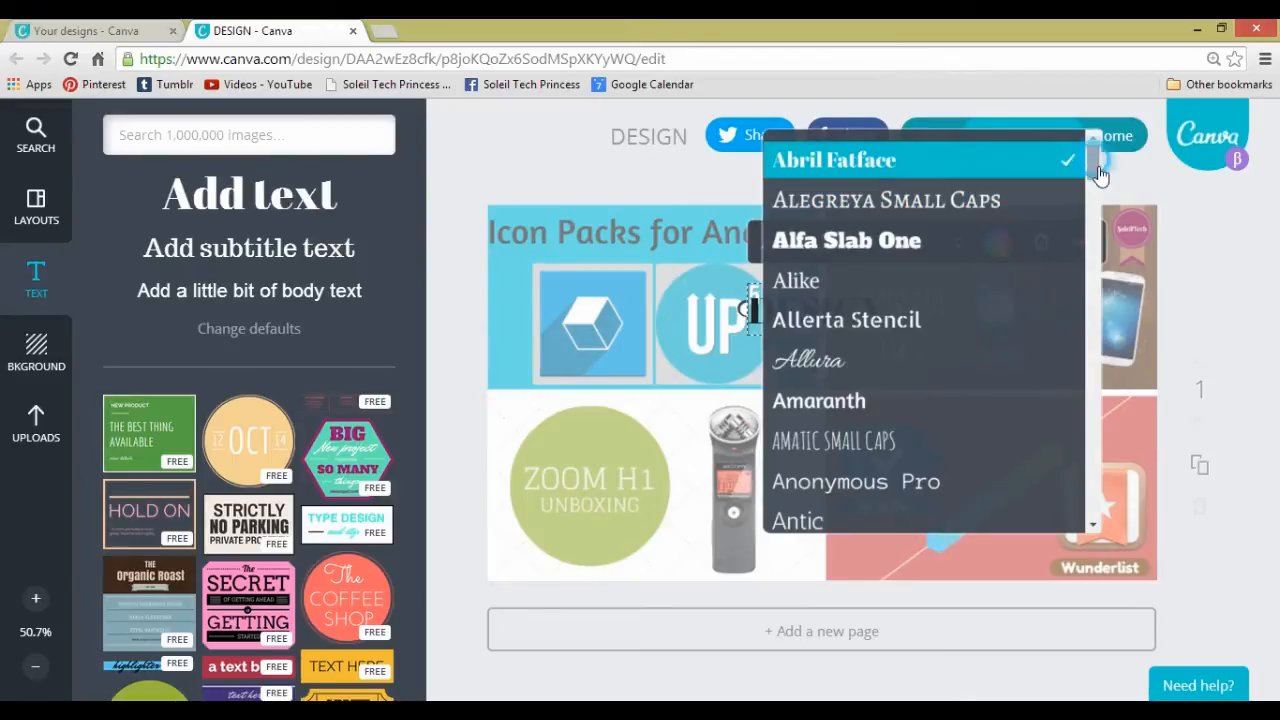
- Set the DESIGN heading's font to Coustard and choose a larger font size for it
drag(1094, 165, 1096, 285)
click(848, 160)
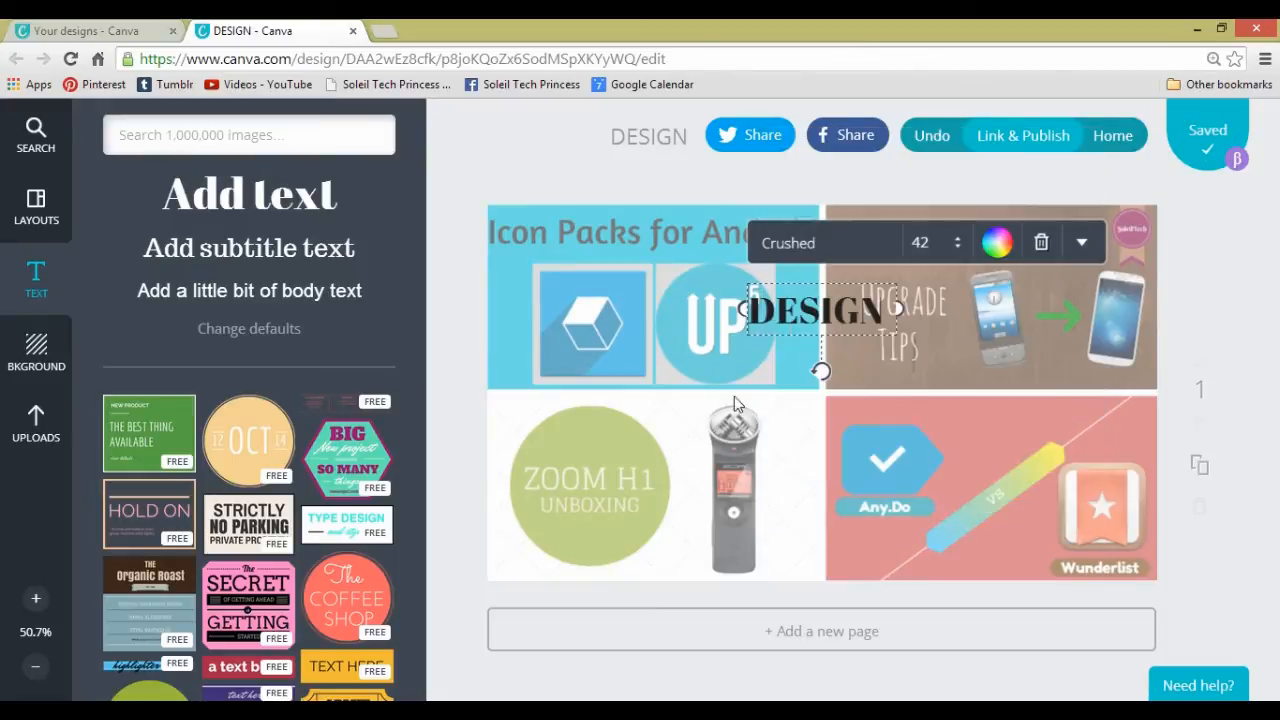
click(851, 244)
click(817, 230)
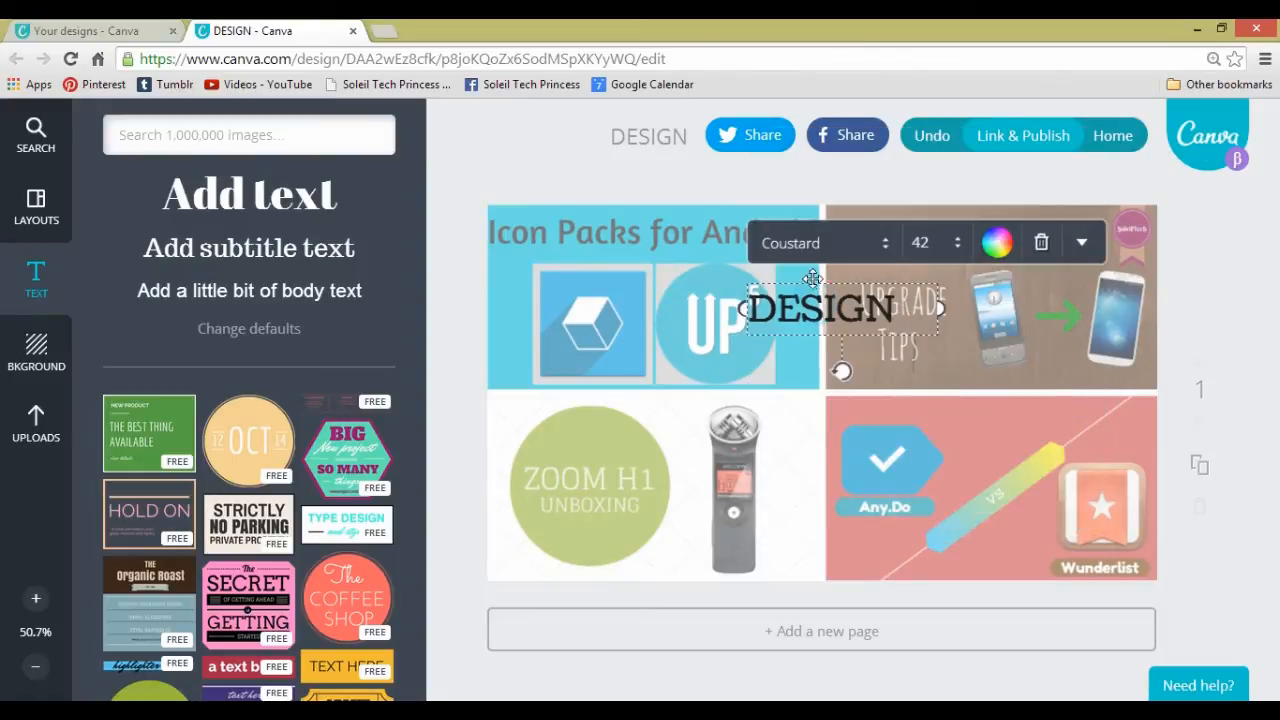
click(1081, 243)
click(930, 243)
click(940, 603)
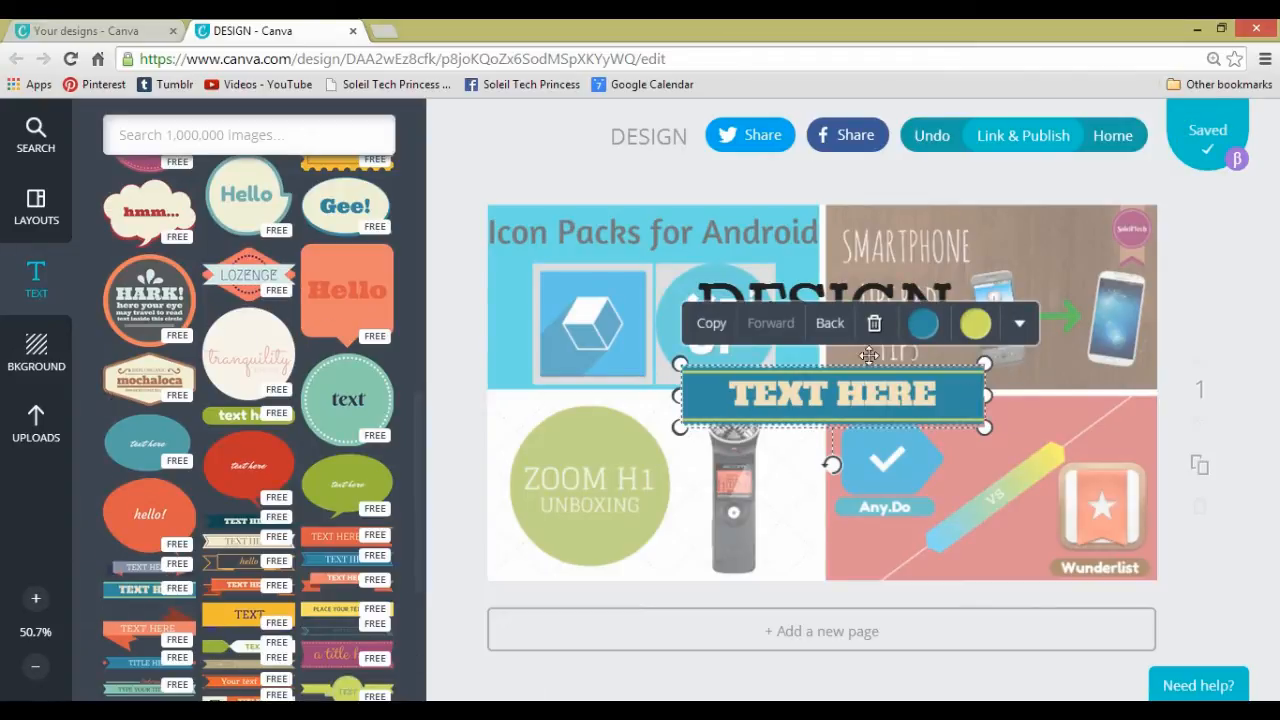
- Recolour the TEXT HERE banner with a black fill and white edge lines, trying a white fill in between
click(925, 325)
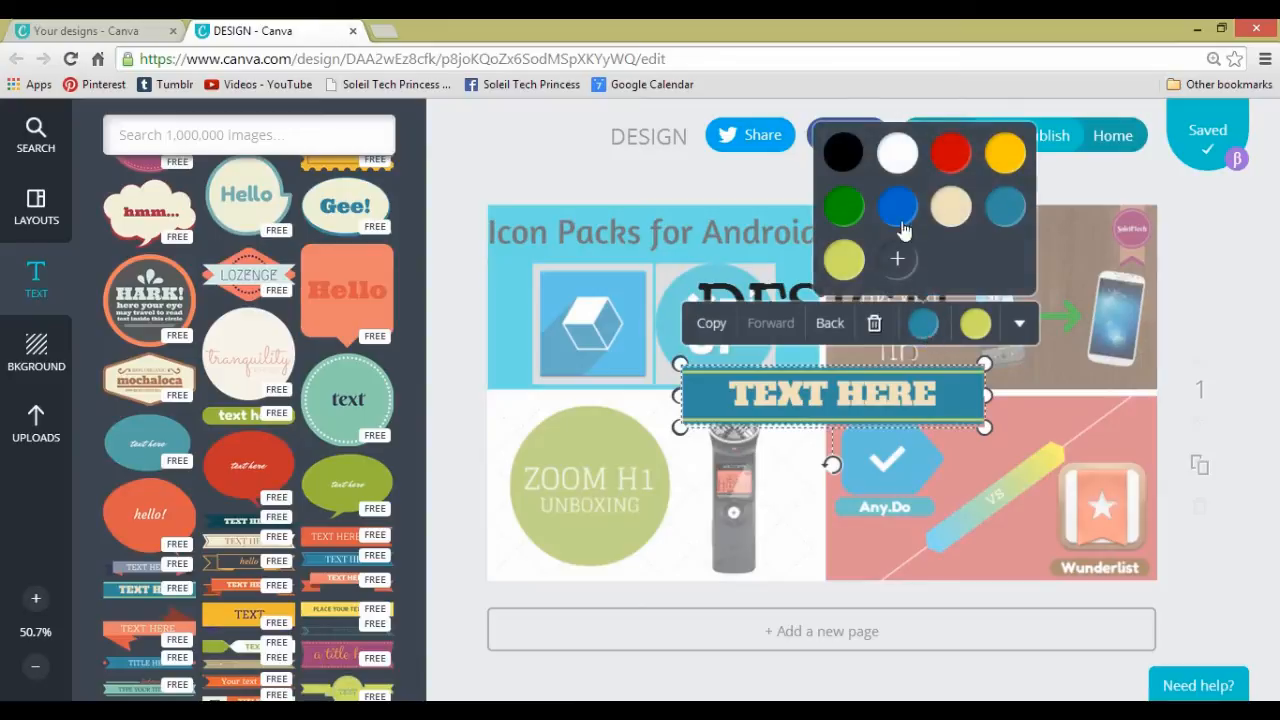
click(857, 156)
click(858, 163)
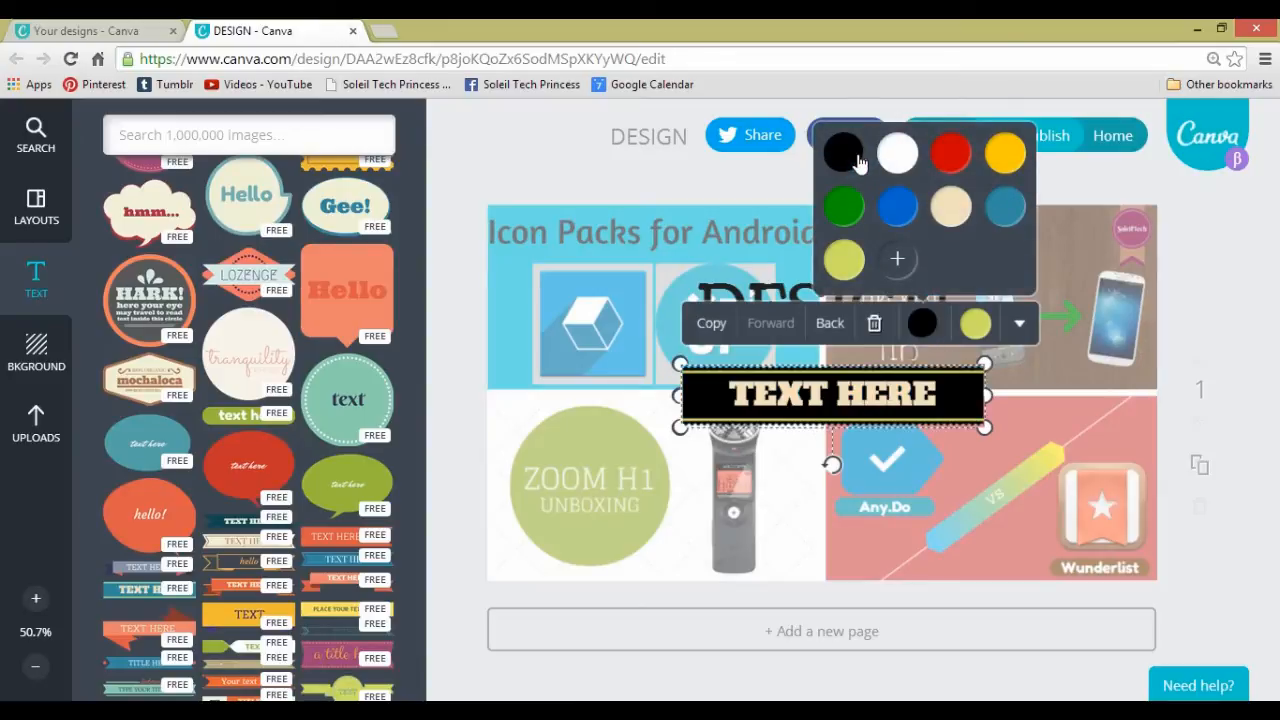
click(882, 160)
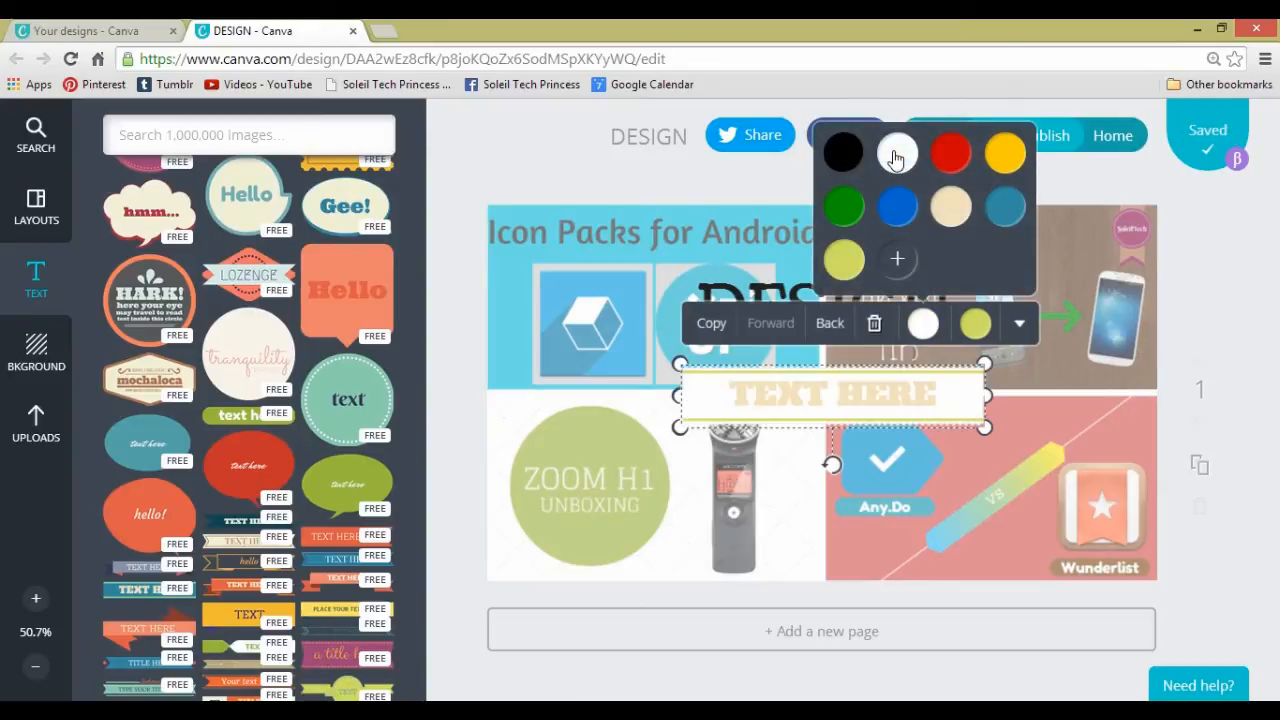
click(843, 152)
click(975, 323)
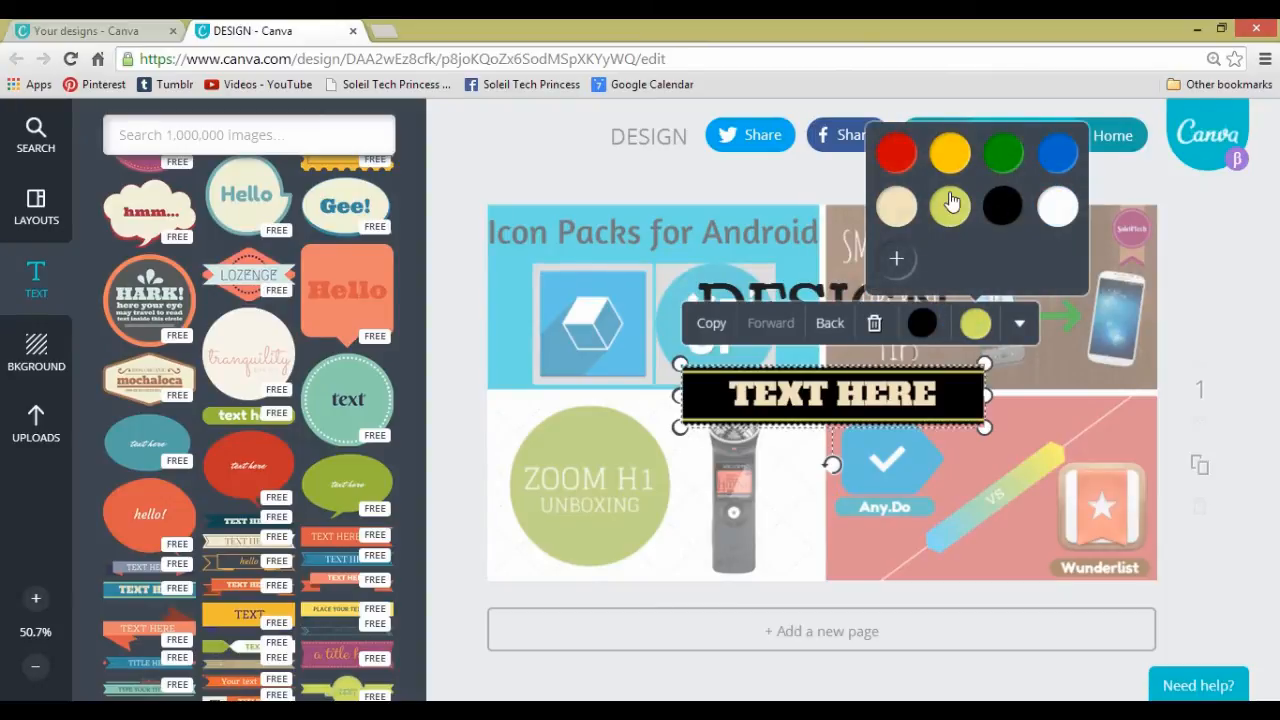
click(1057, 206)
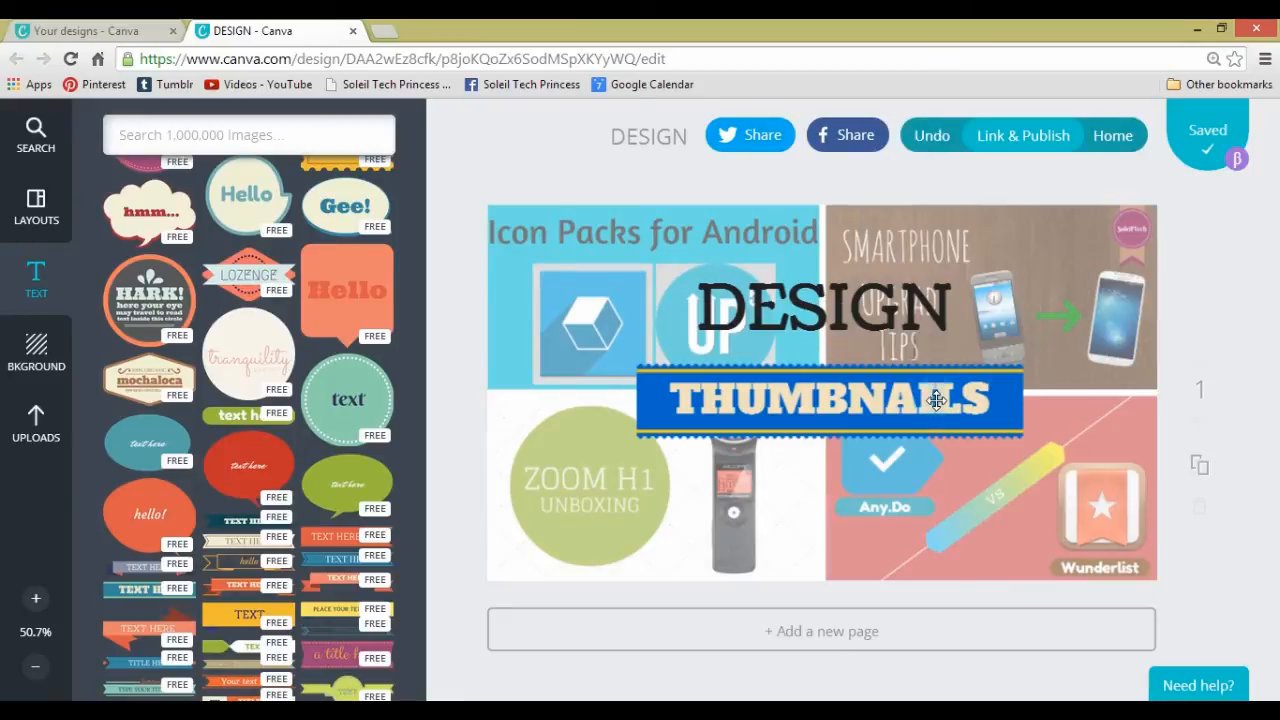
- Change the font of the THUMBNAILS banner text to a slab serif matching the DESIGN heading
click(936, 400)
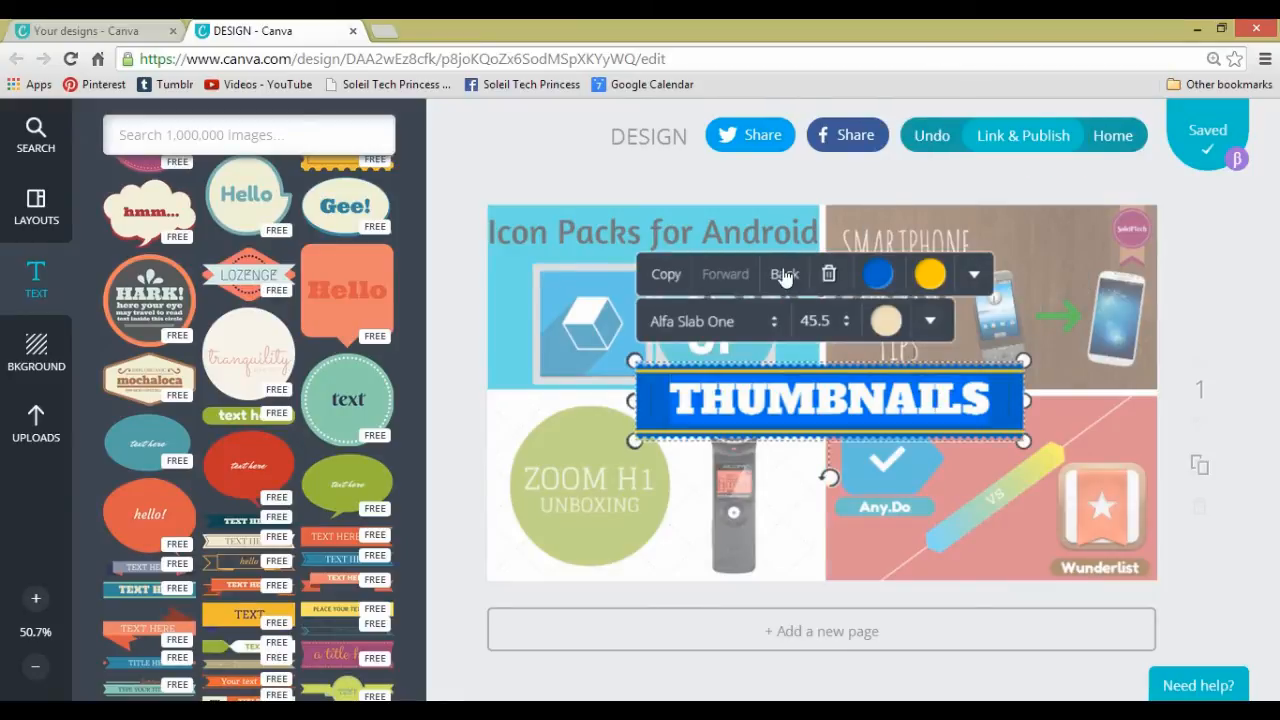
click(712, 321)
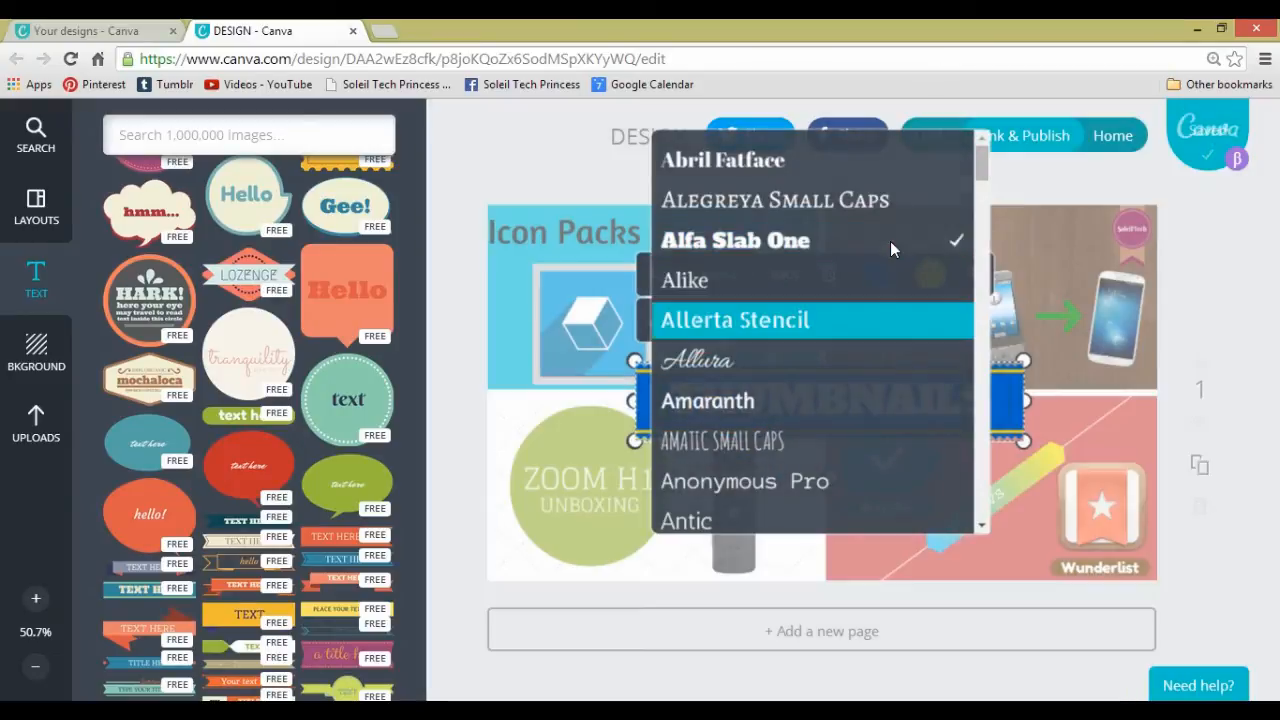
drag(983, 160, 985, 226)
click(765, 523)
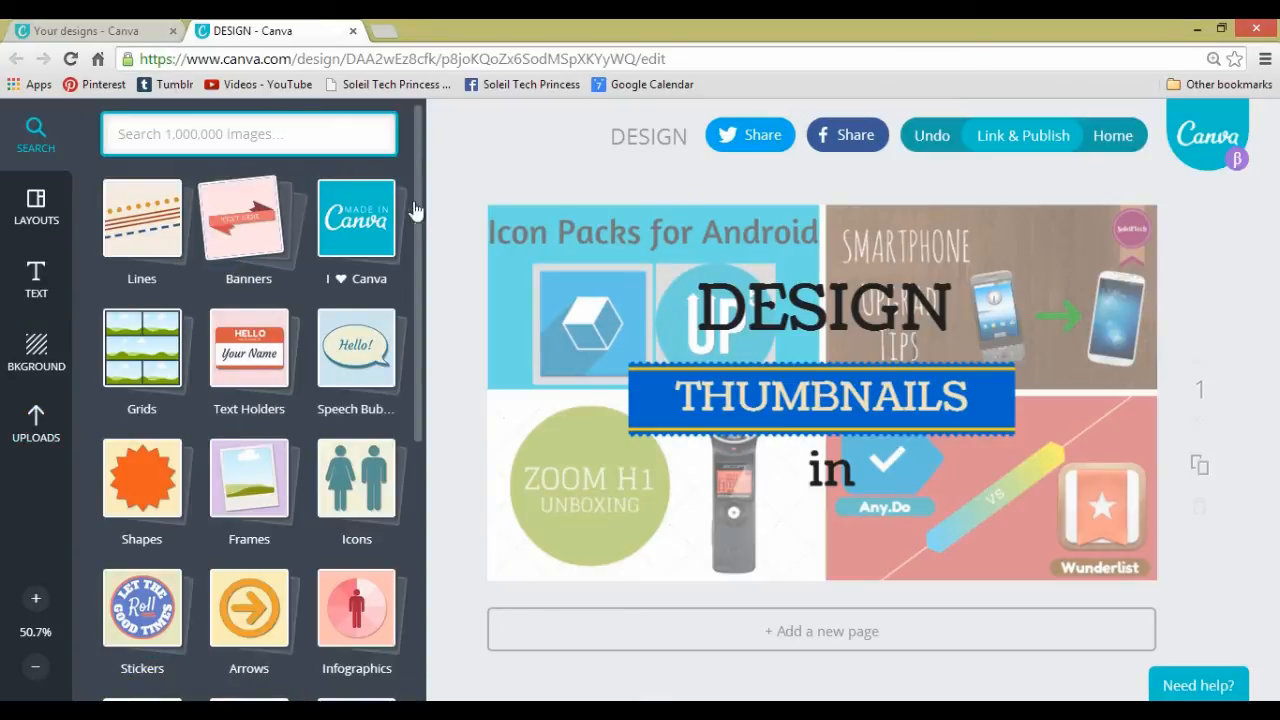
- Add the white Canva script wordmark from the I ♥ Canva collection to the page, below the THUMBNAILS banner
click(350, 240)
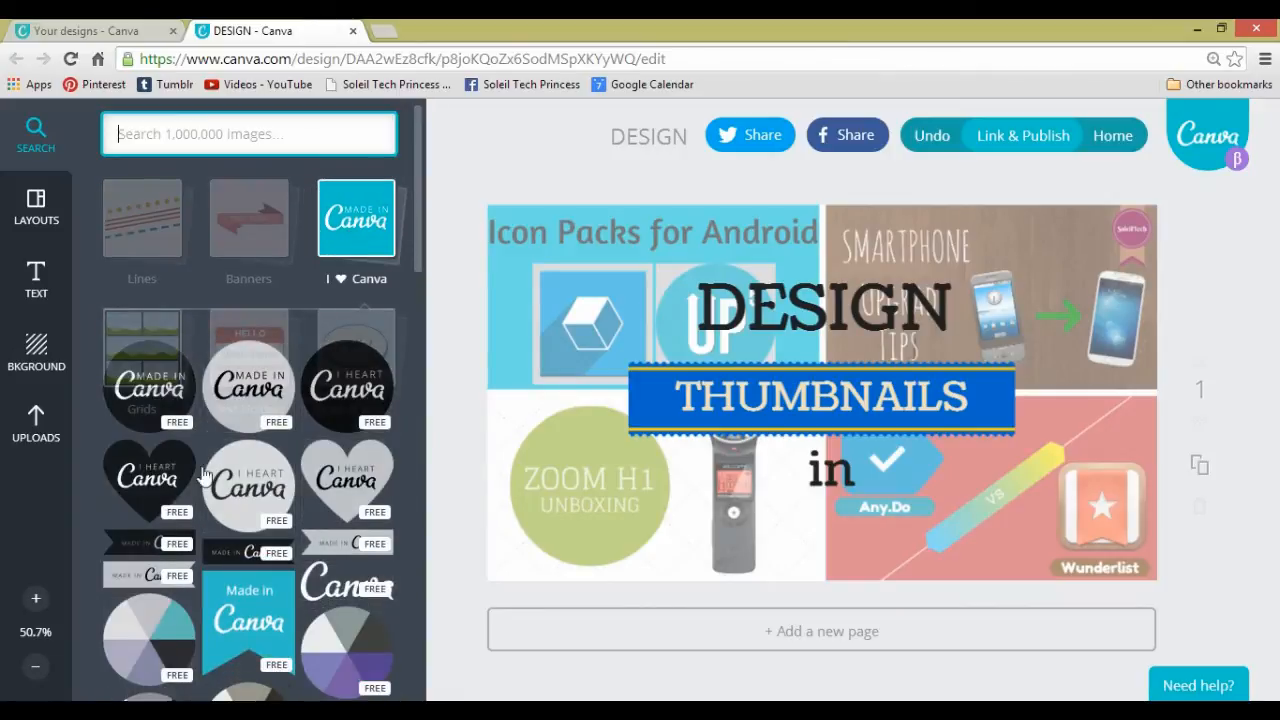
click(420, 258)
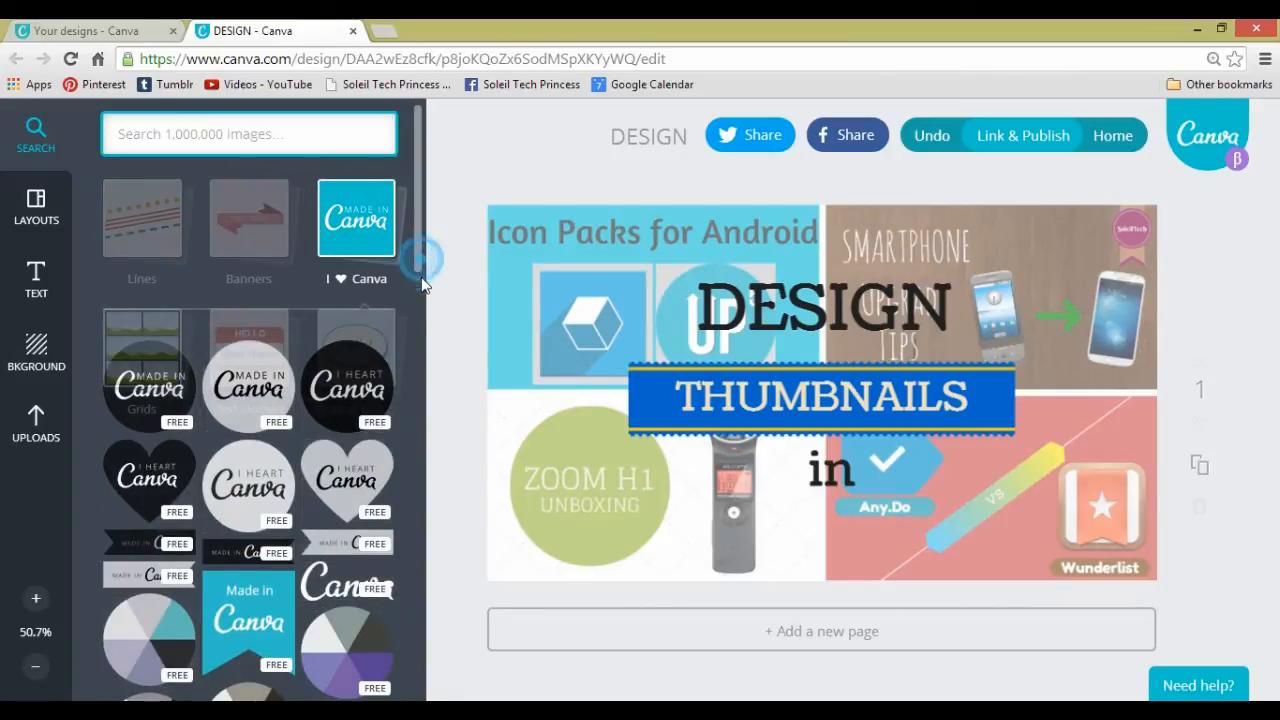
drag(422, 285, 419, 334)
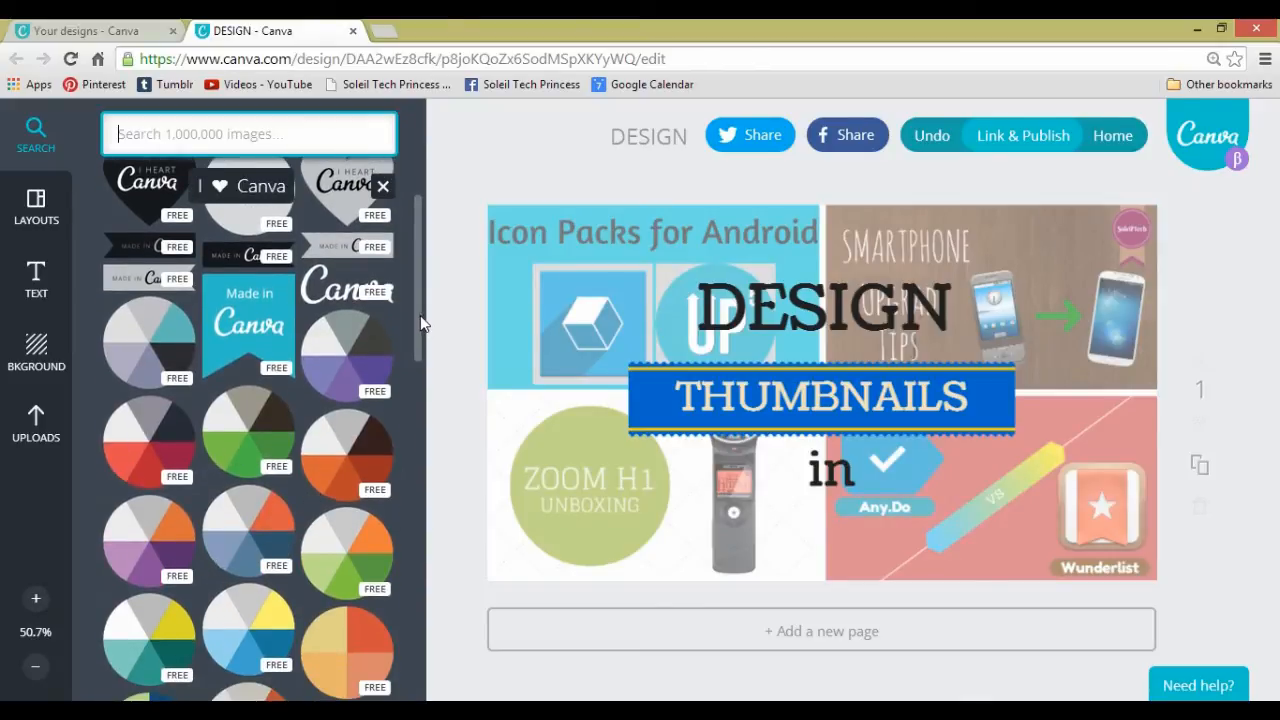
drag(420, 315, 420, 360)
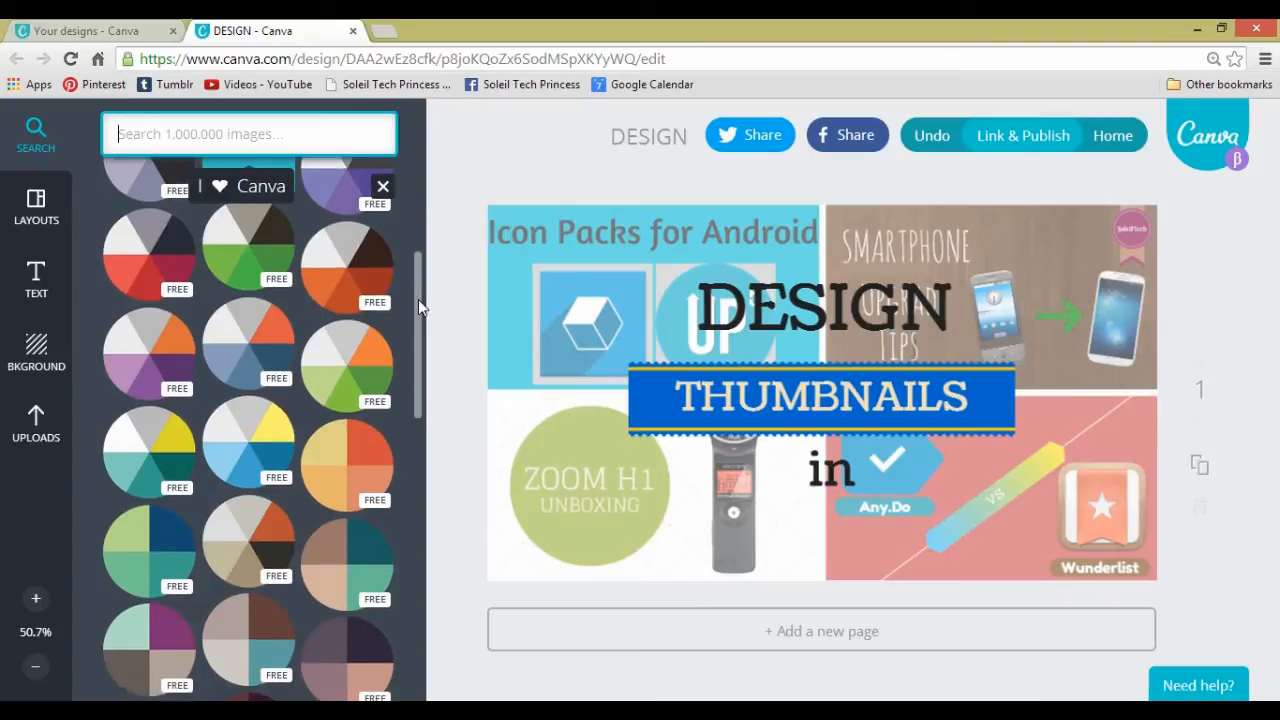
drag(418, 299, 418, 252)
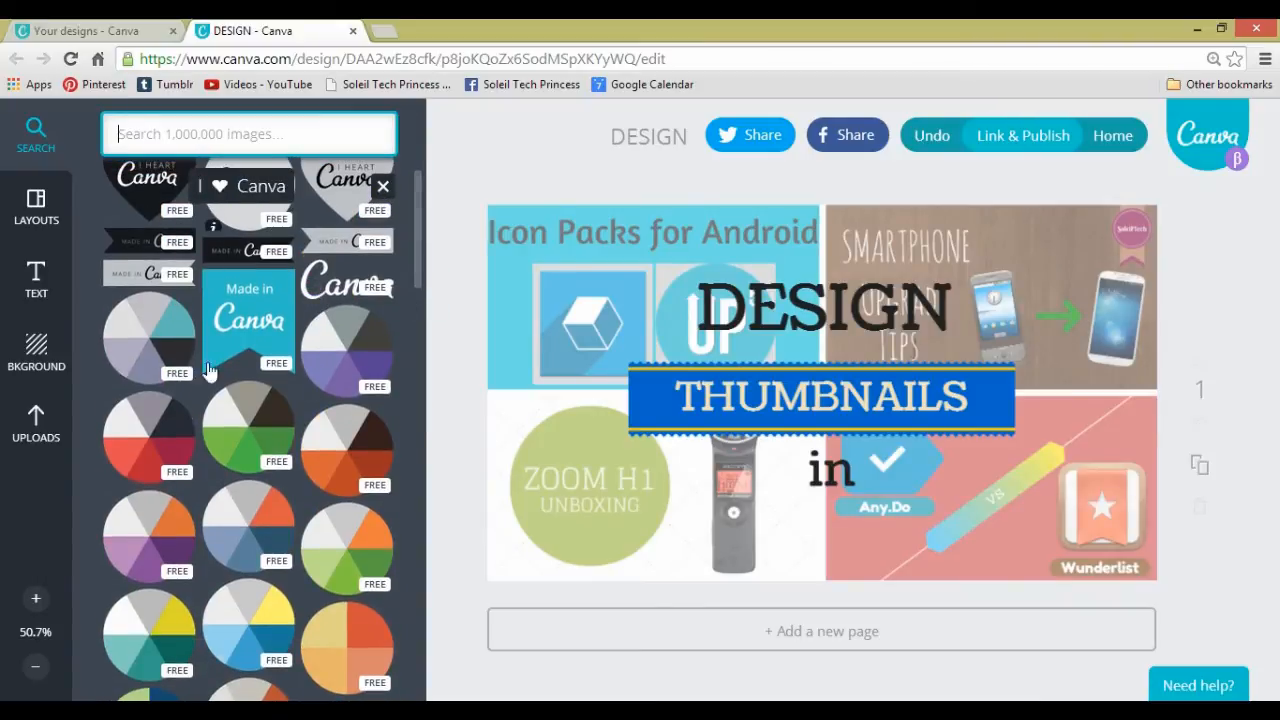
drag(413, 258, 420, 220)
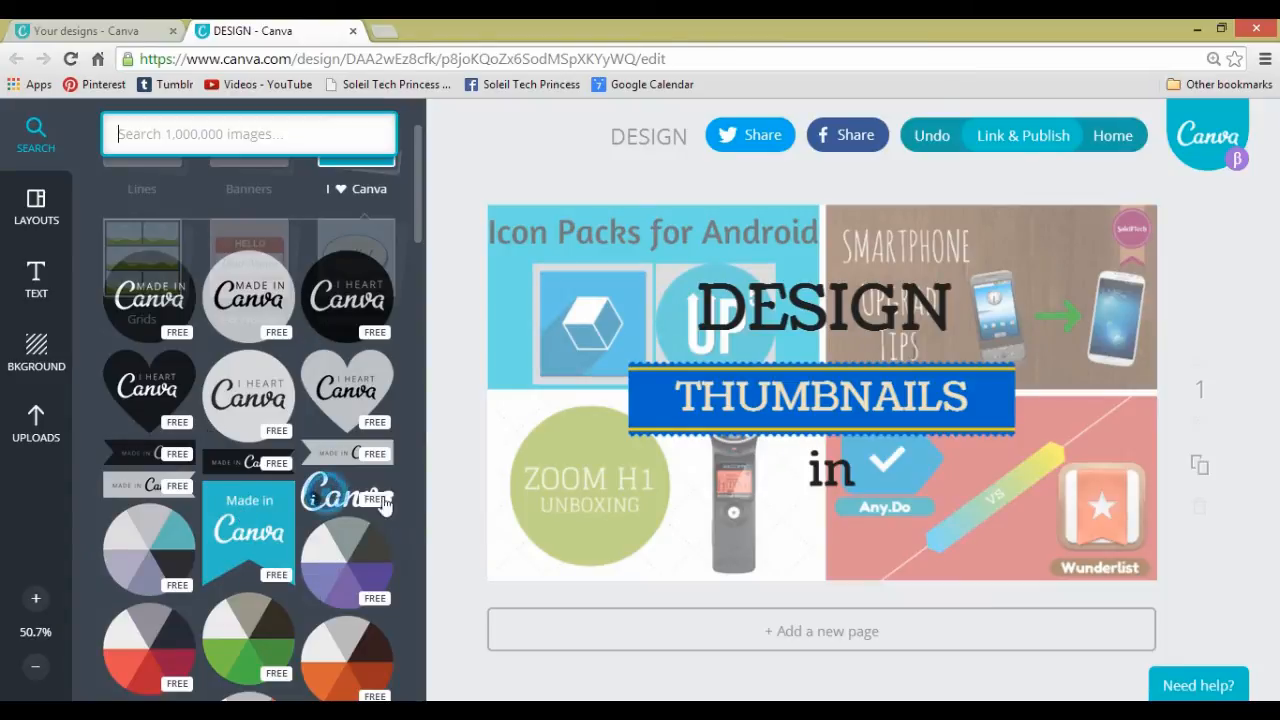
drag(330, 500, 748, 505)
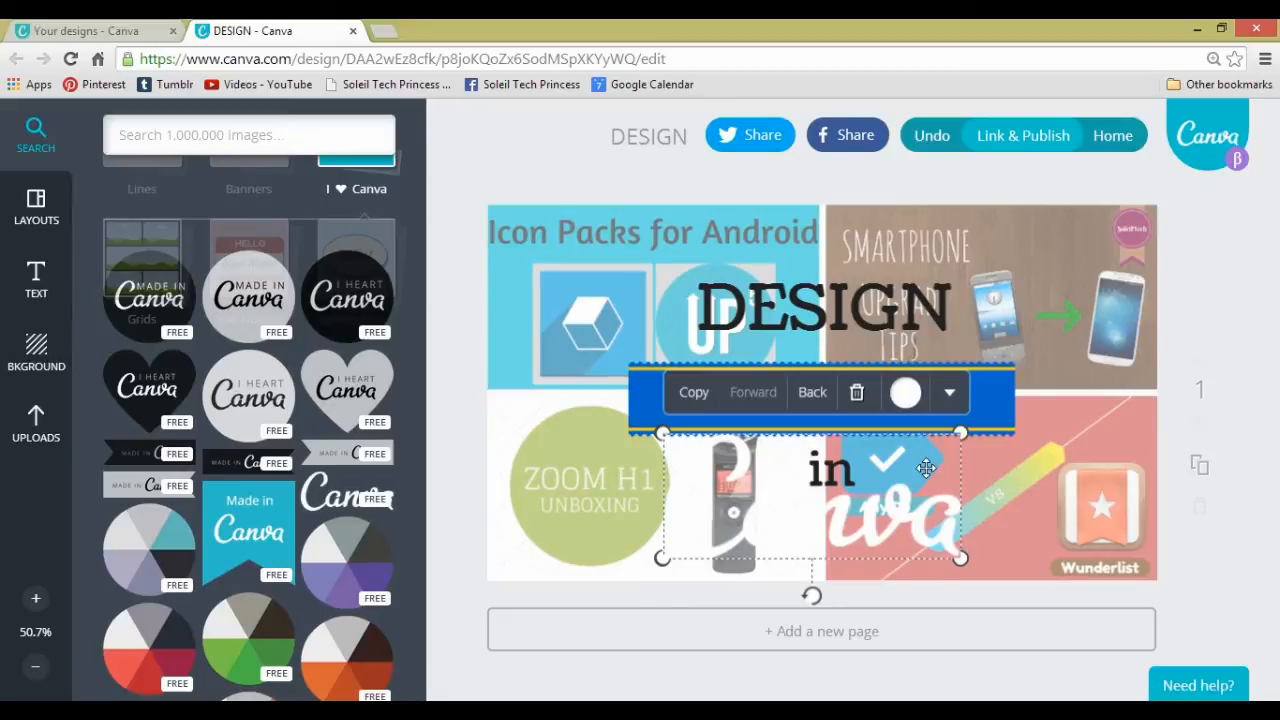
- Recolour the Canva wordmark with the palette's blue and move it slightly down on the page
click(906, 405)
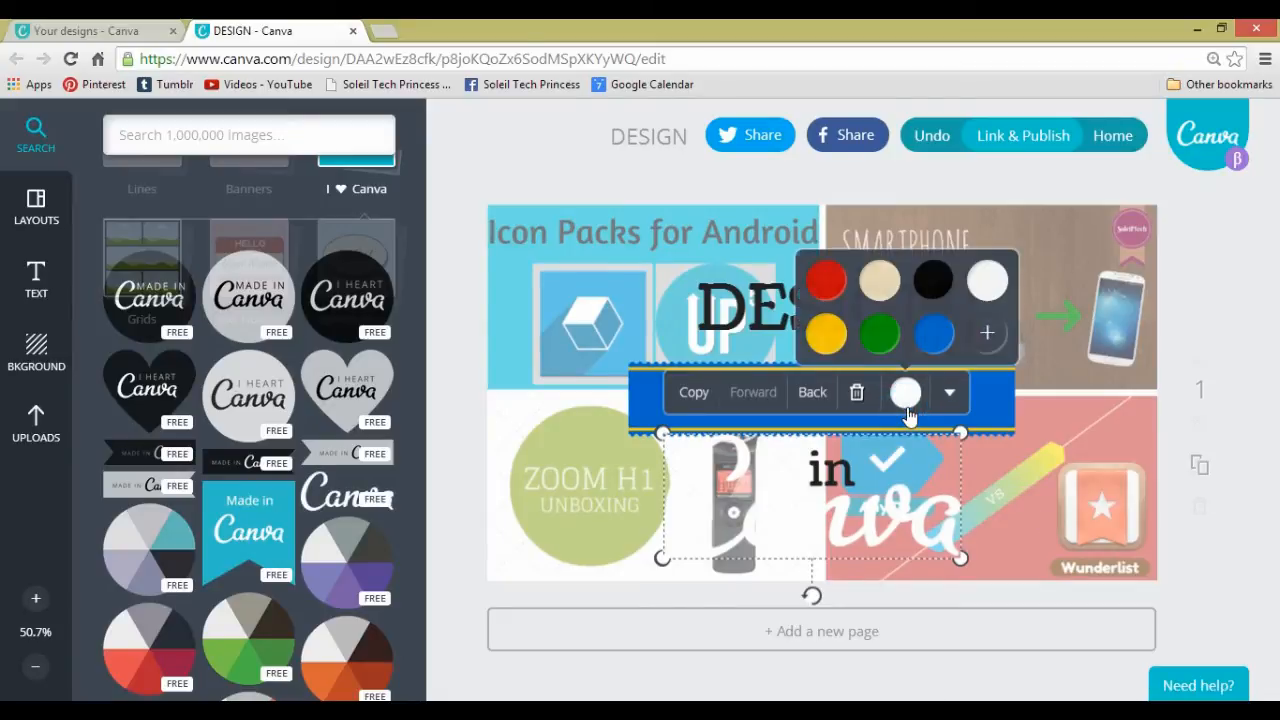
click(932, 338)
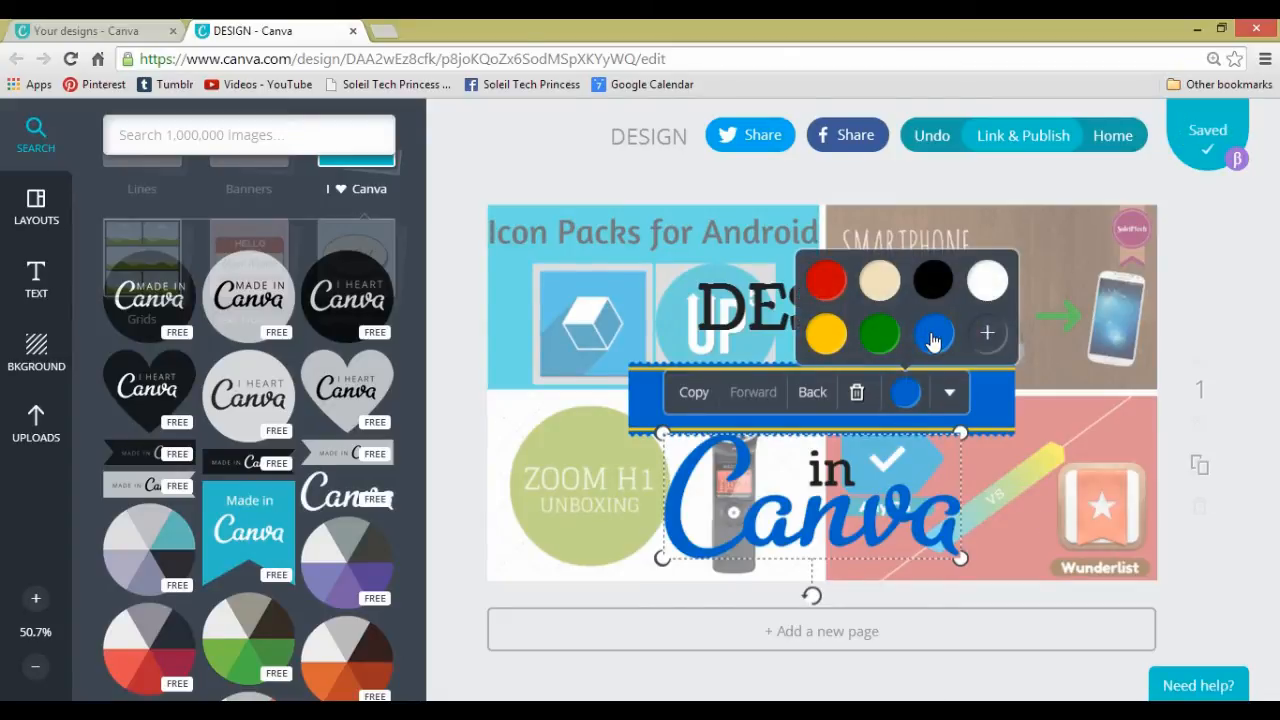
click(1265, 520)
drag(929, 533, 928, 543)
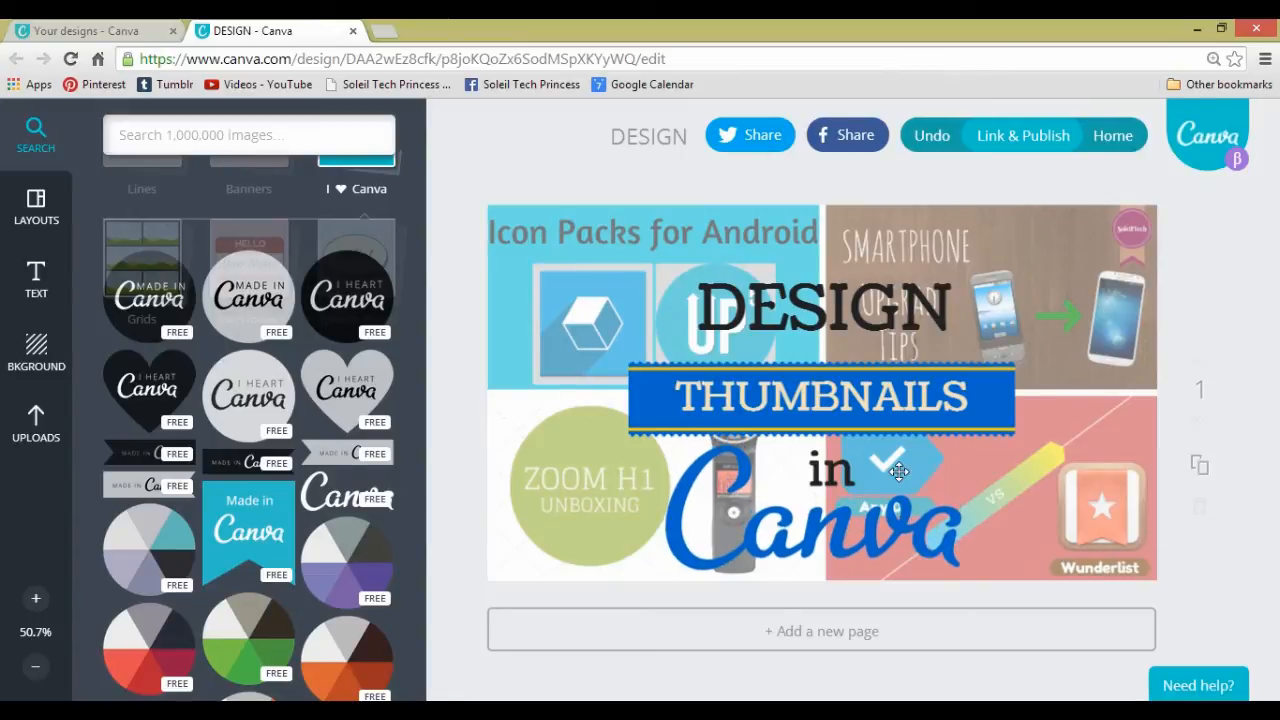
click(668, 415)
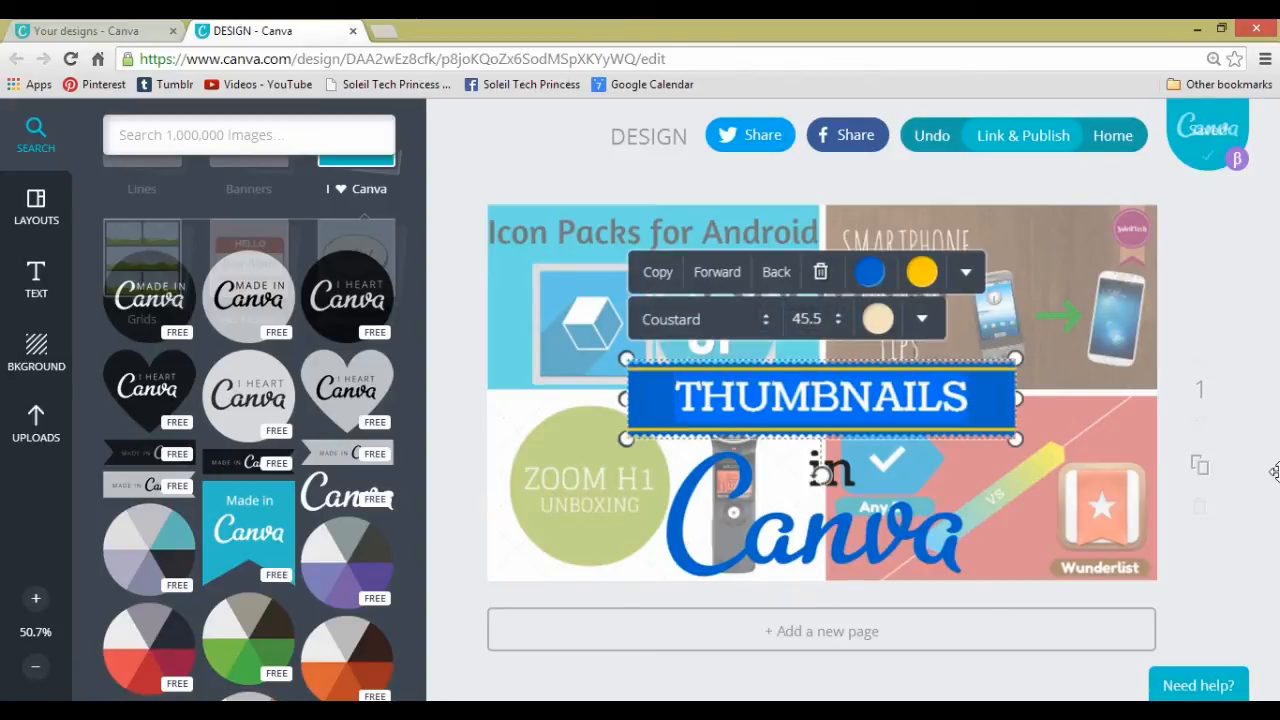
click(1236, 535)
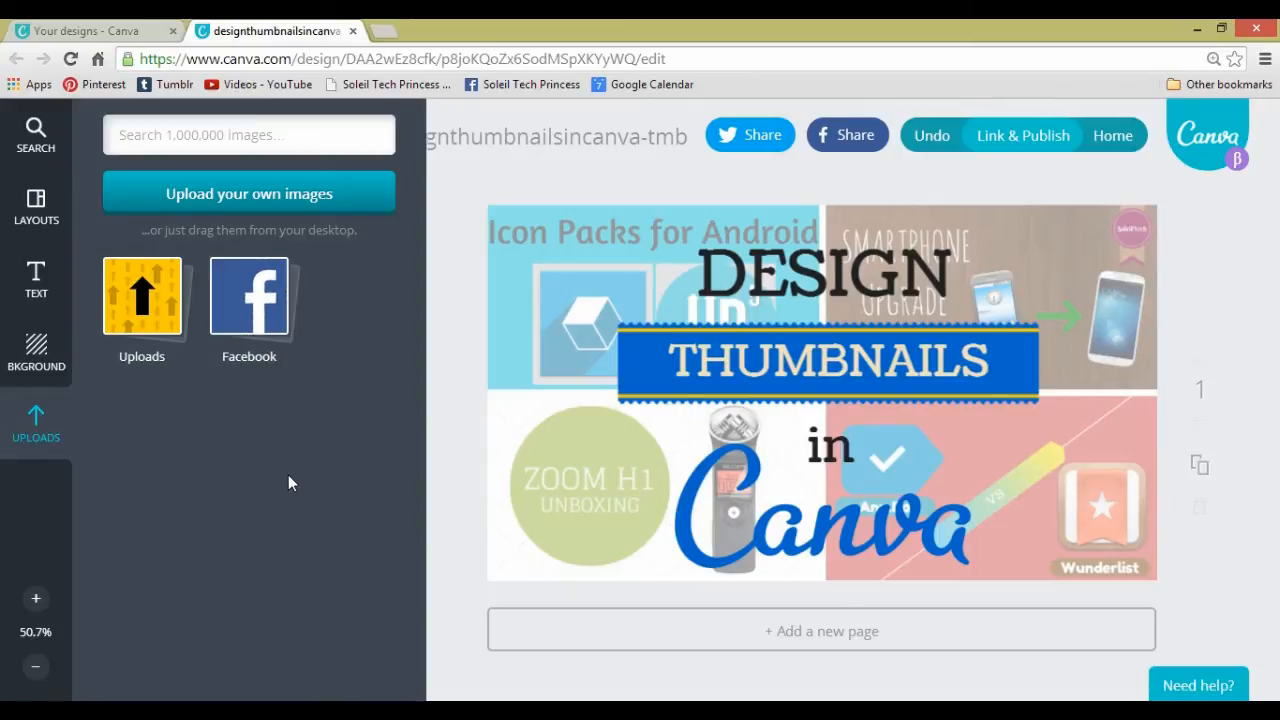
- Search the image library for "twitter" and look through the matching graphics, the element categories and the Banners collection
click(155, 140)
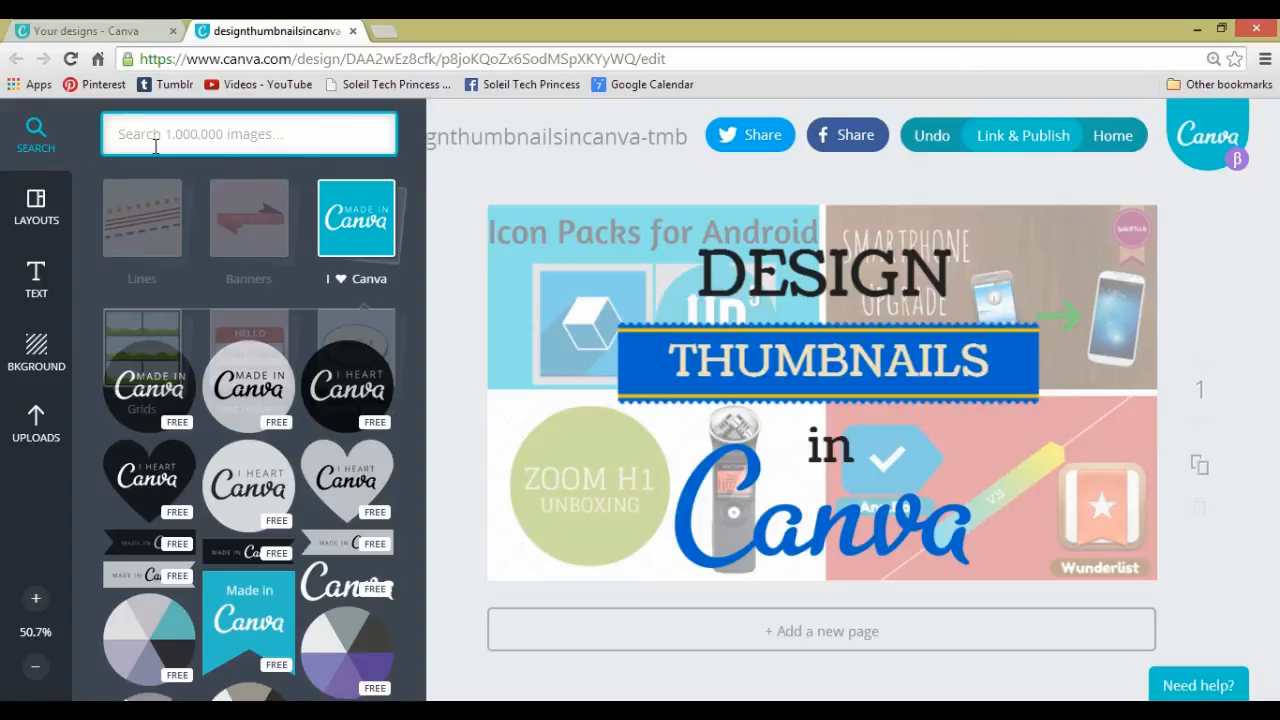
text(twitter)
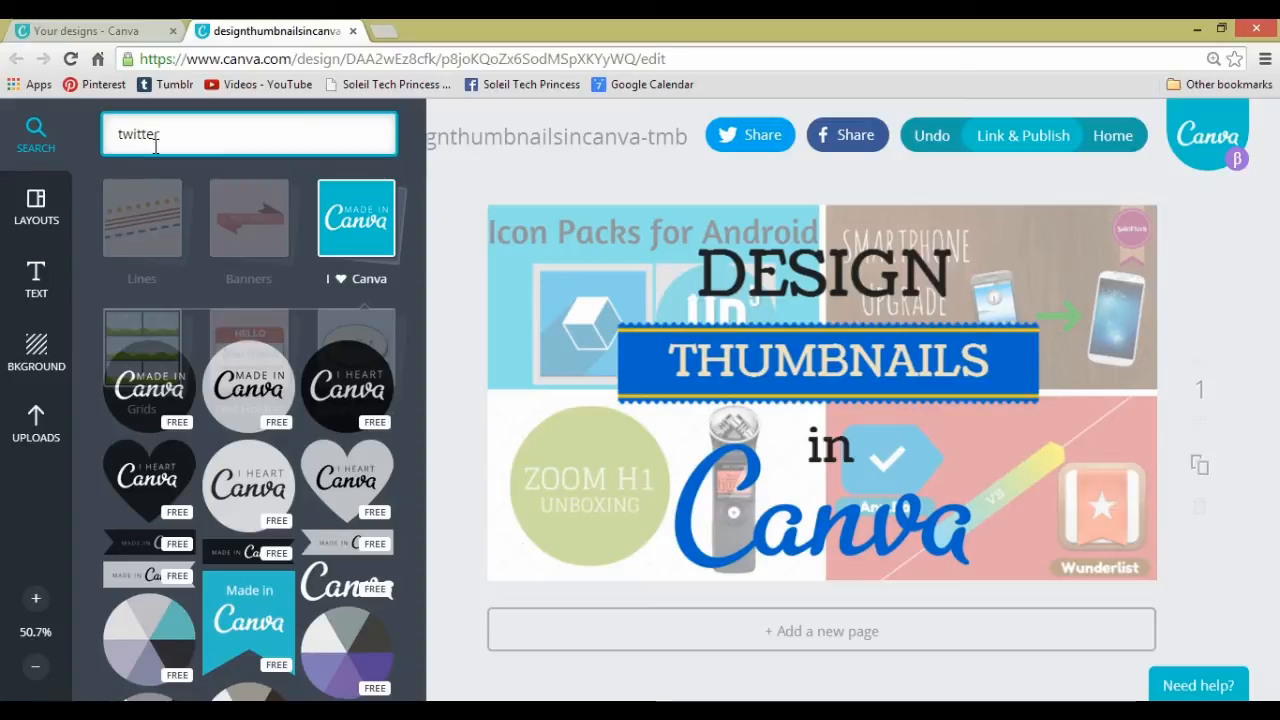
key(Return)
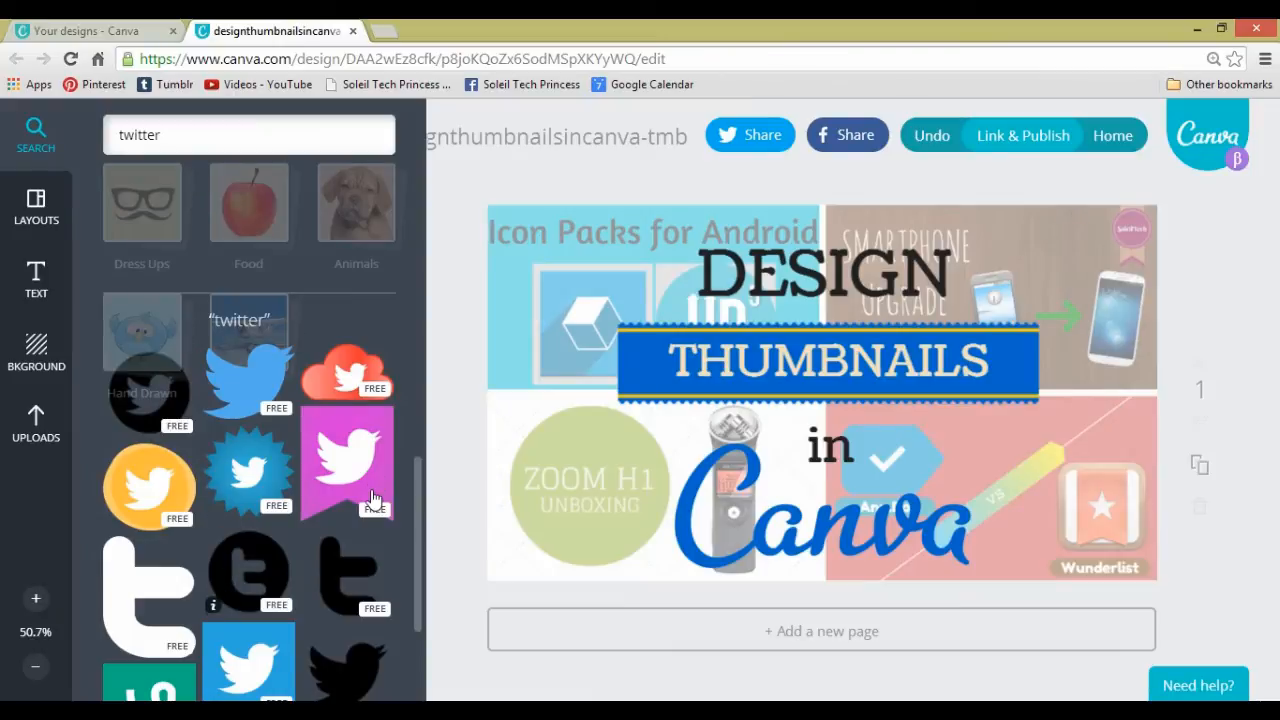
scroll(416, 573, down, 2)
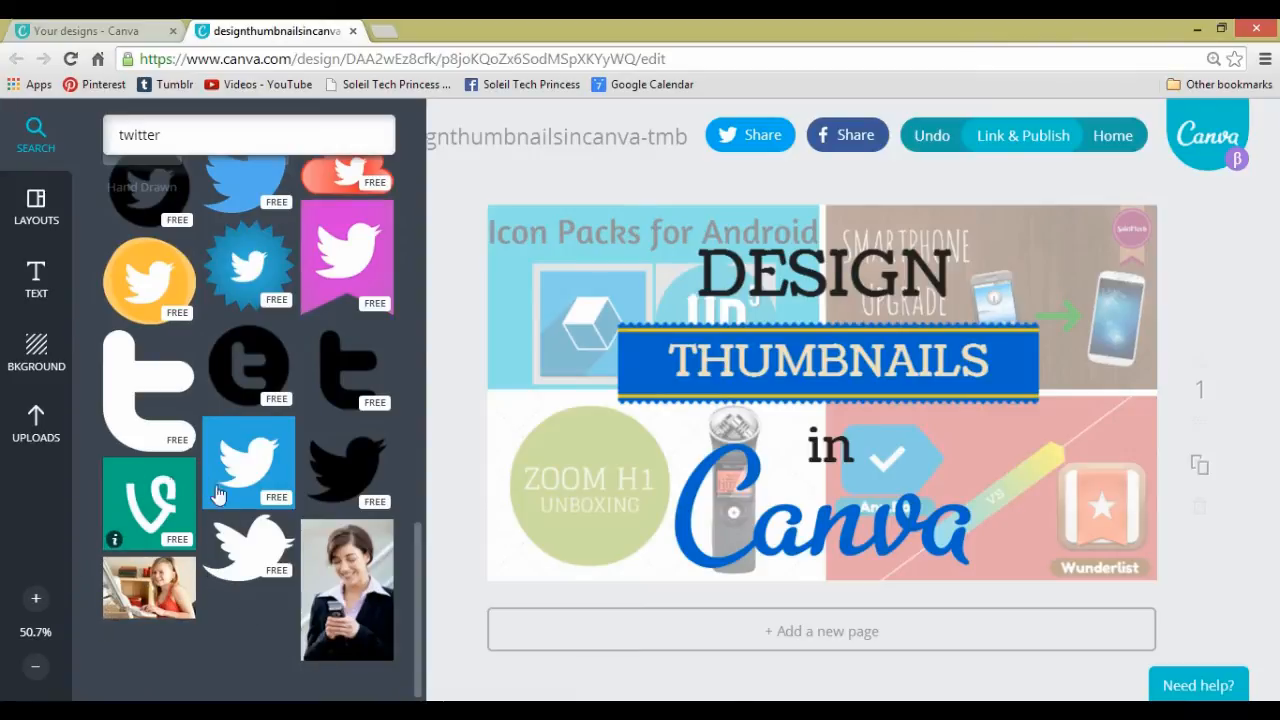
scroll(350, 488, up, 7)
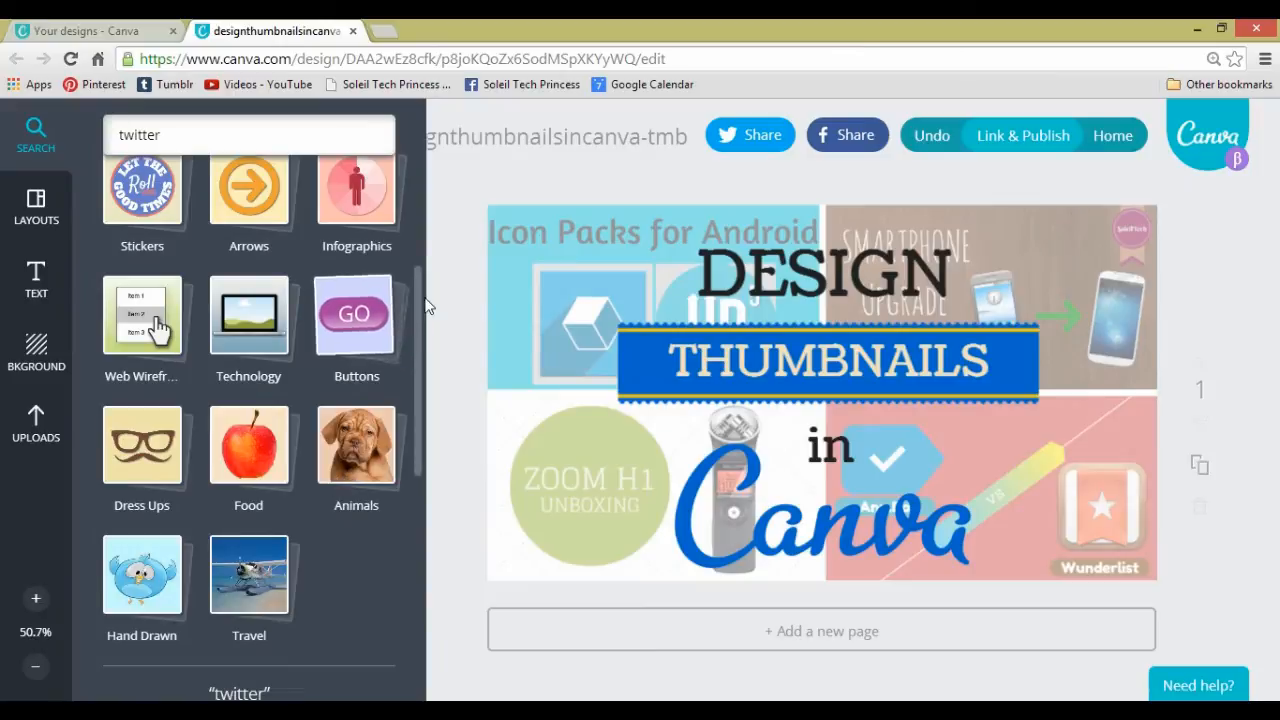
scroll(419, 314, up, 2)
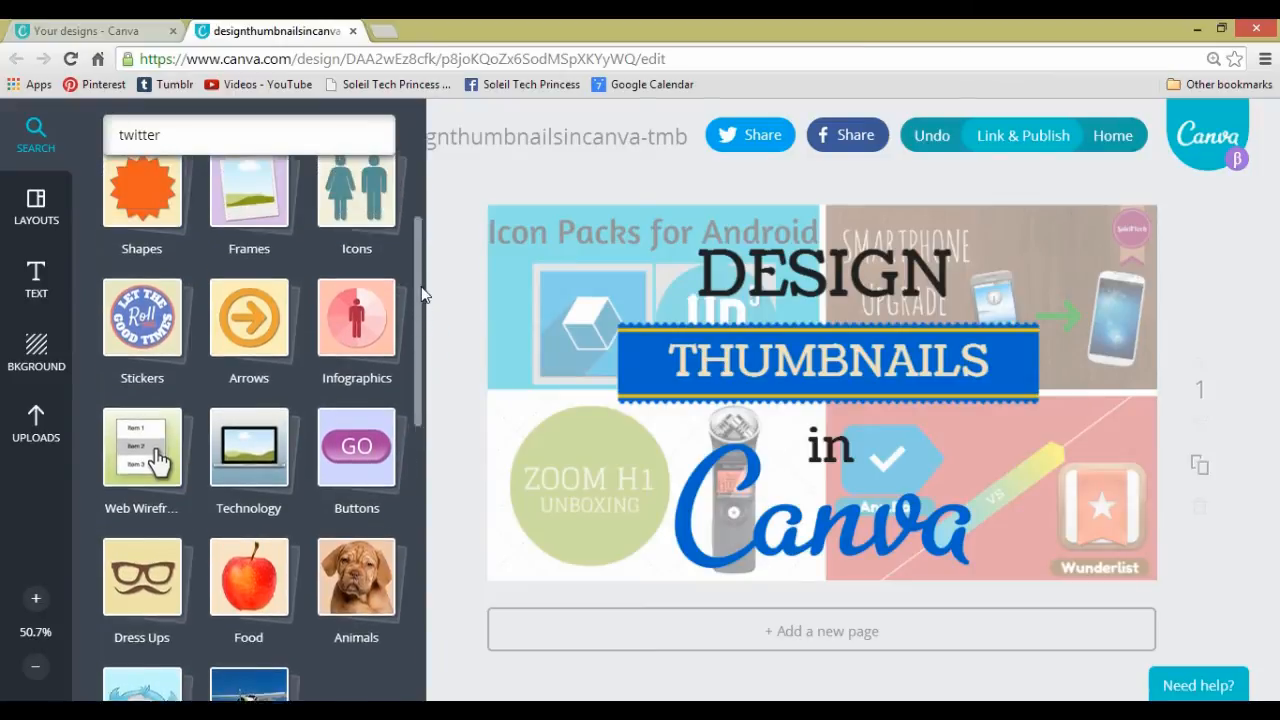
scroll(422, 288, up, 1)
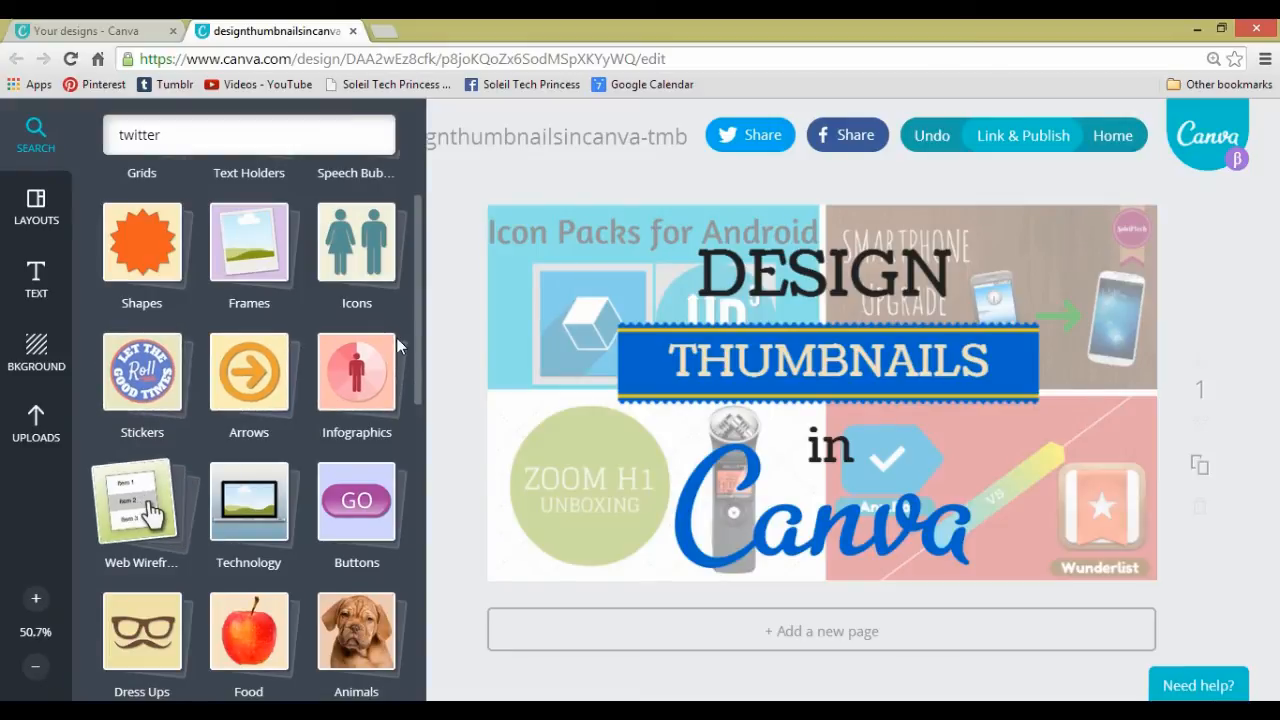
drag(417, 346, 420, 388)
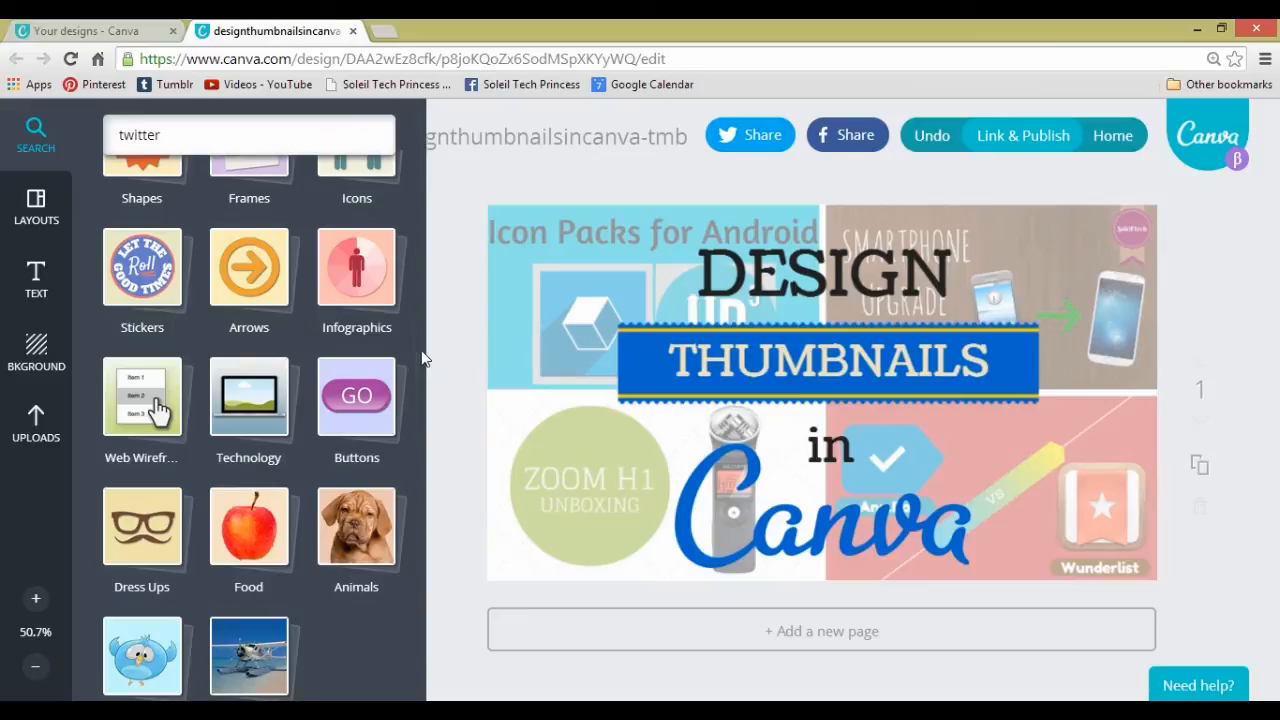
scroll(421, 358, down, 2)
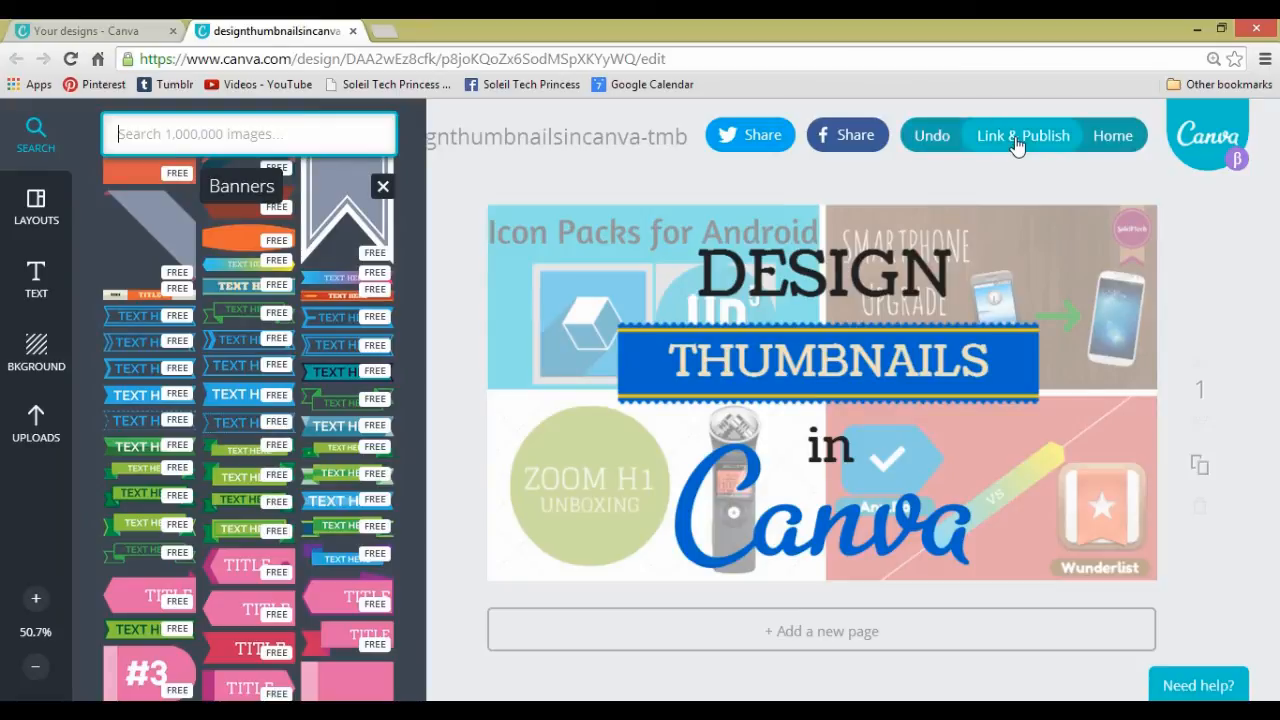
- Open the design's link and publish options, select the share link, and publish the design as an image
click(1017, 146)
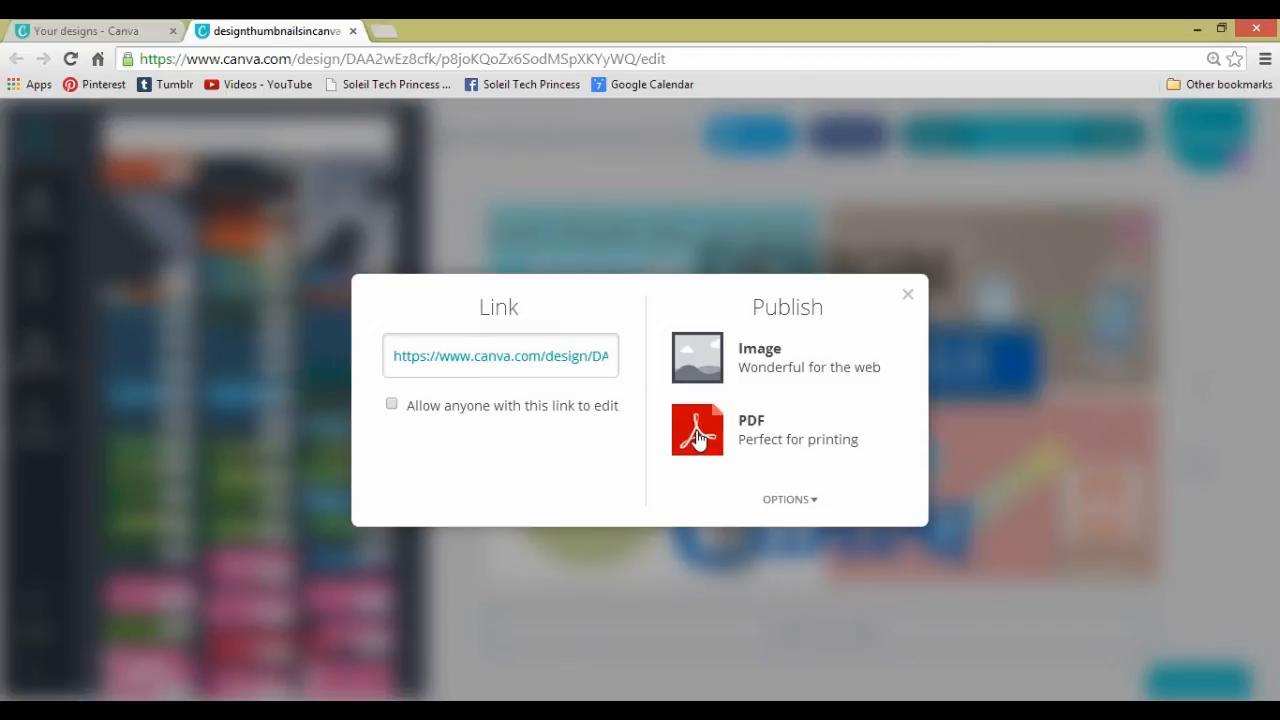
click(533, 350)
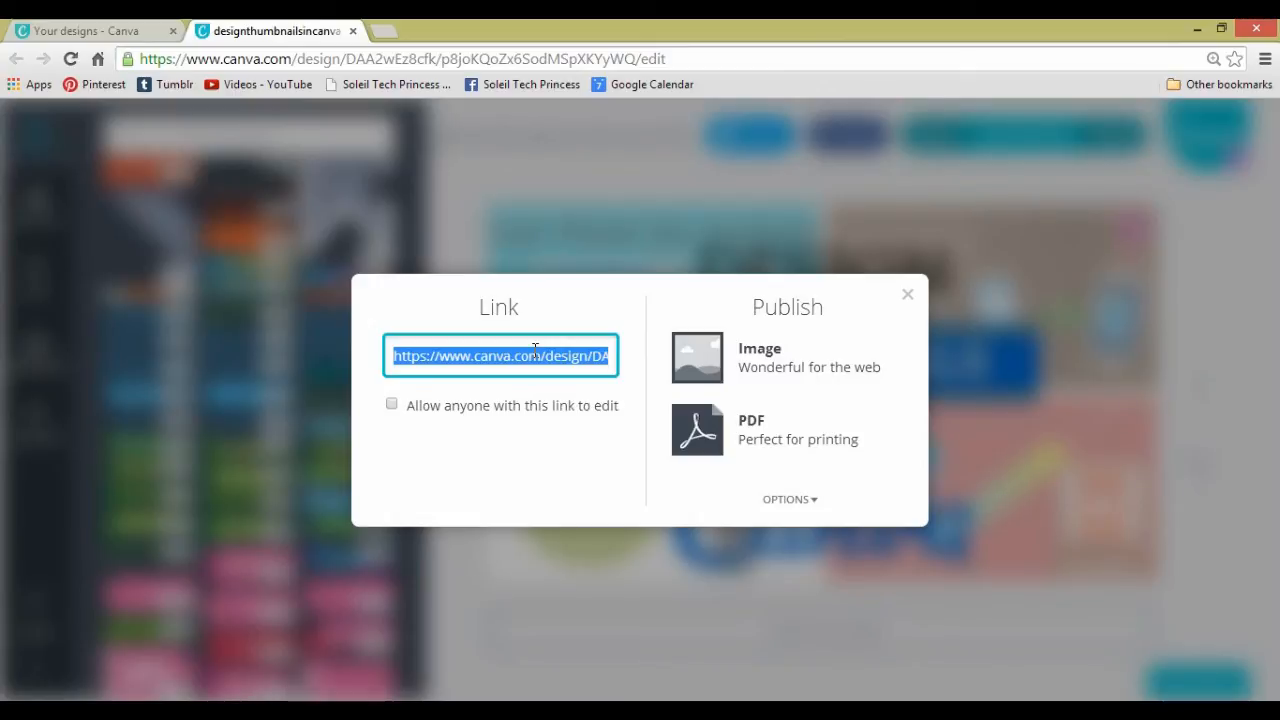
click(707, 367)
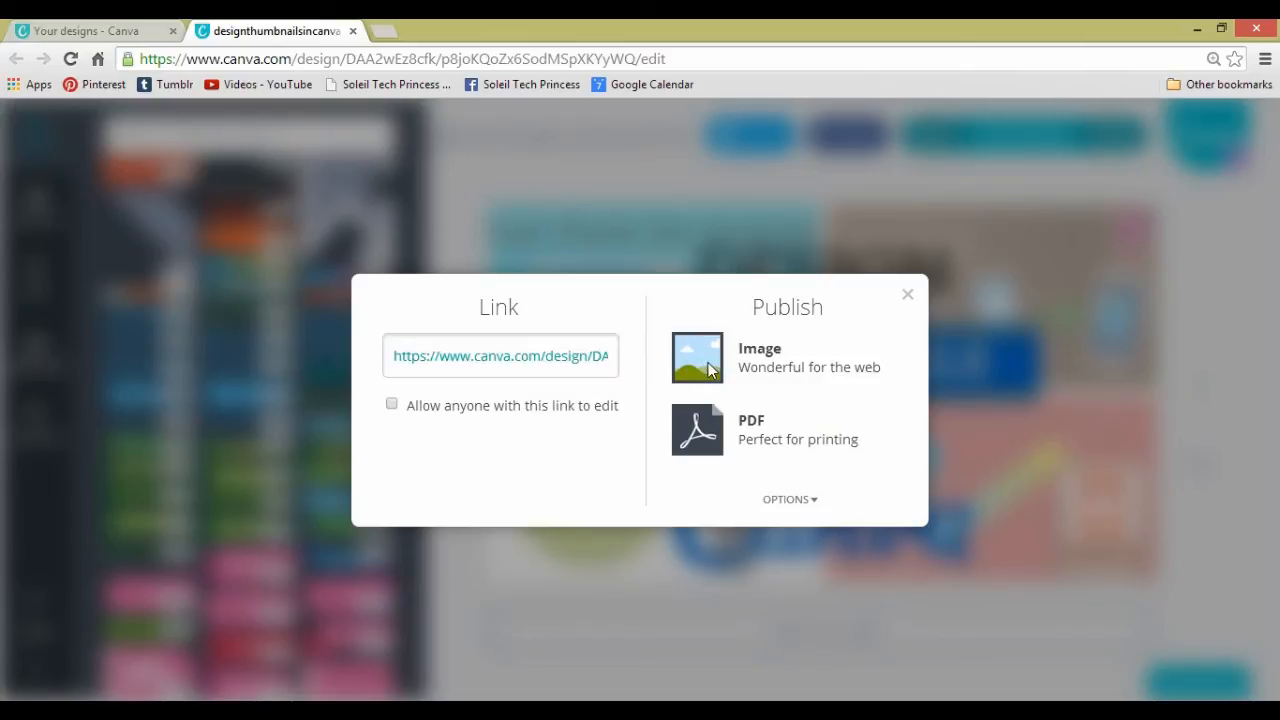